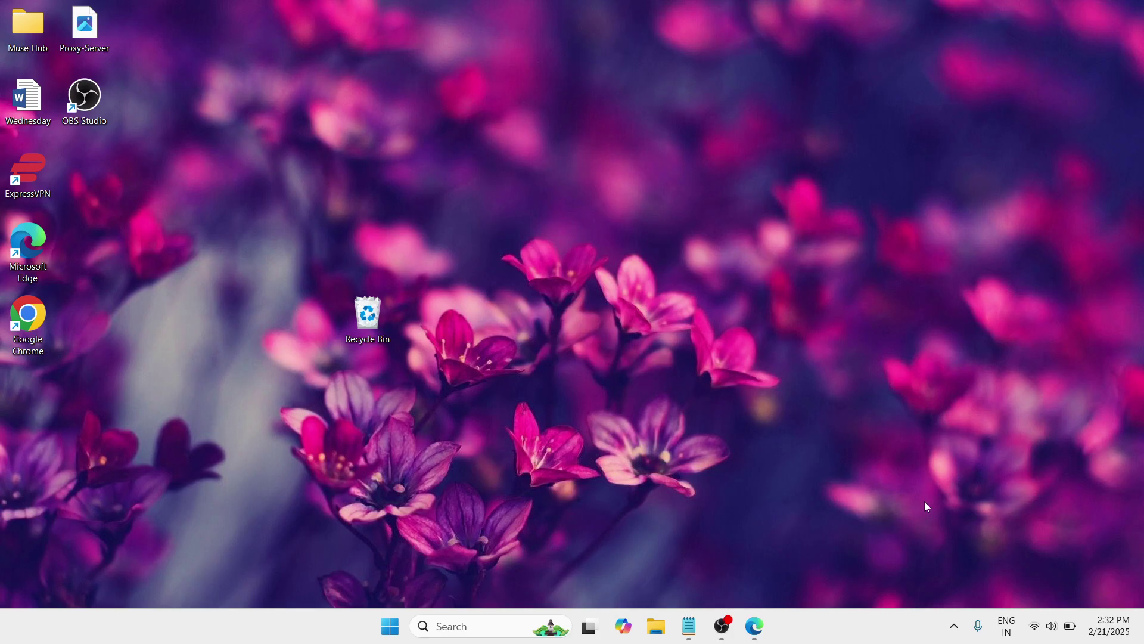
# - Add the Bluetooth toggle to the taskbar's quick settings, finish editing them and close the quick settings
pyautogui.click(1054, 627)
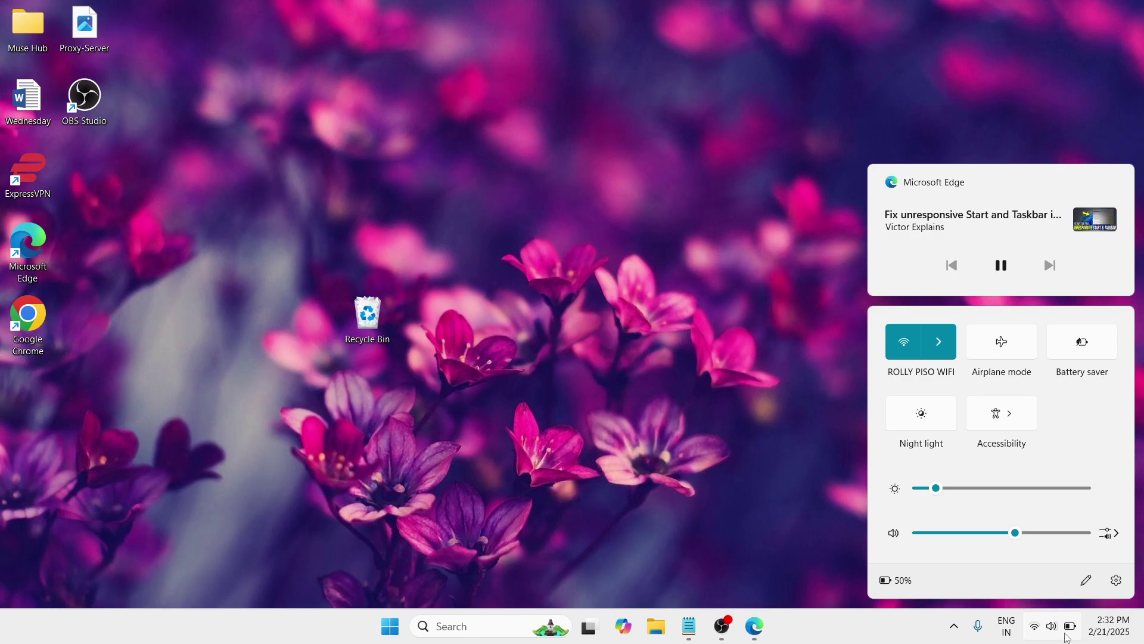
pyautogui.rightClick(1064, 449)
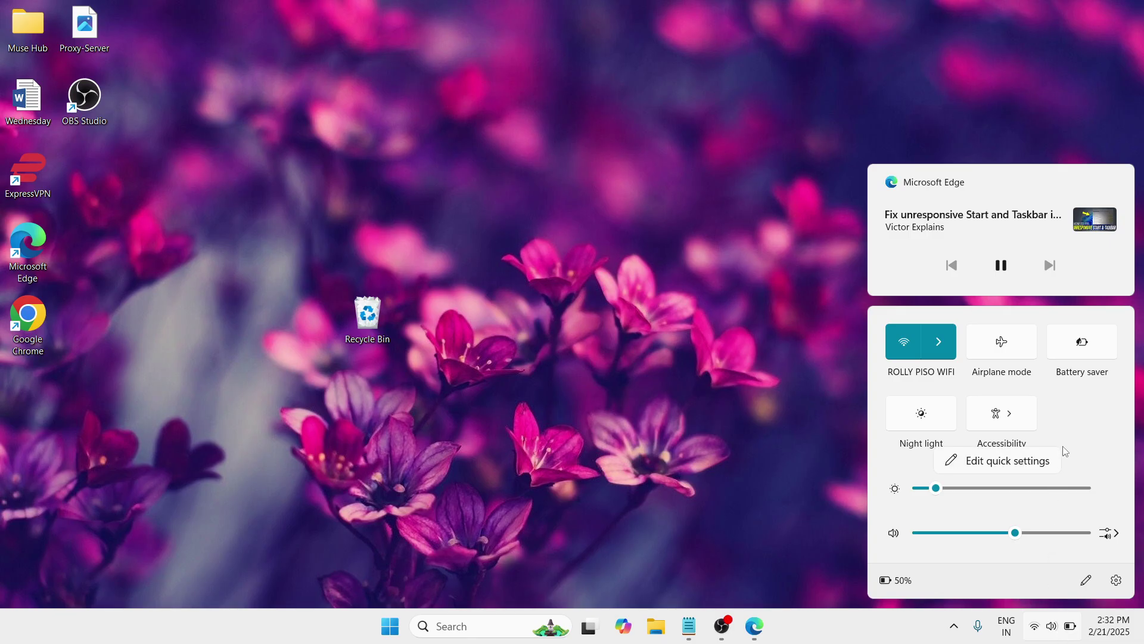
pyautogui.click(1021, 462)
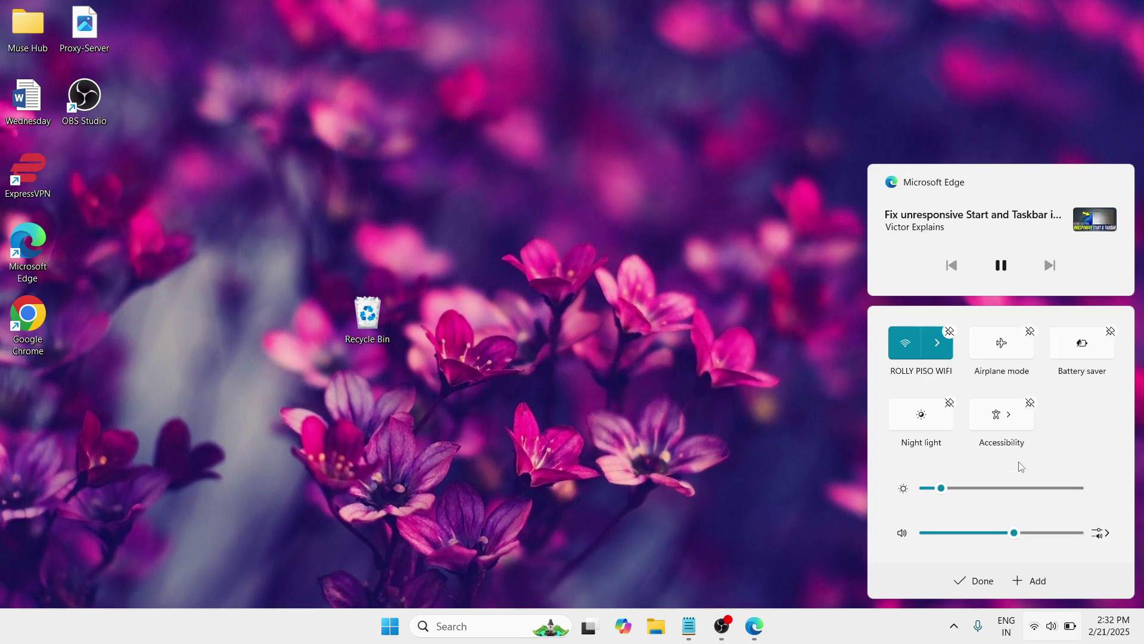
pyautogui.click(1023, 583)
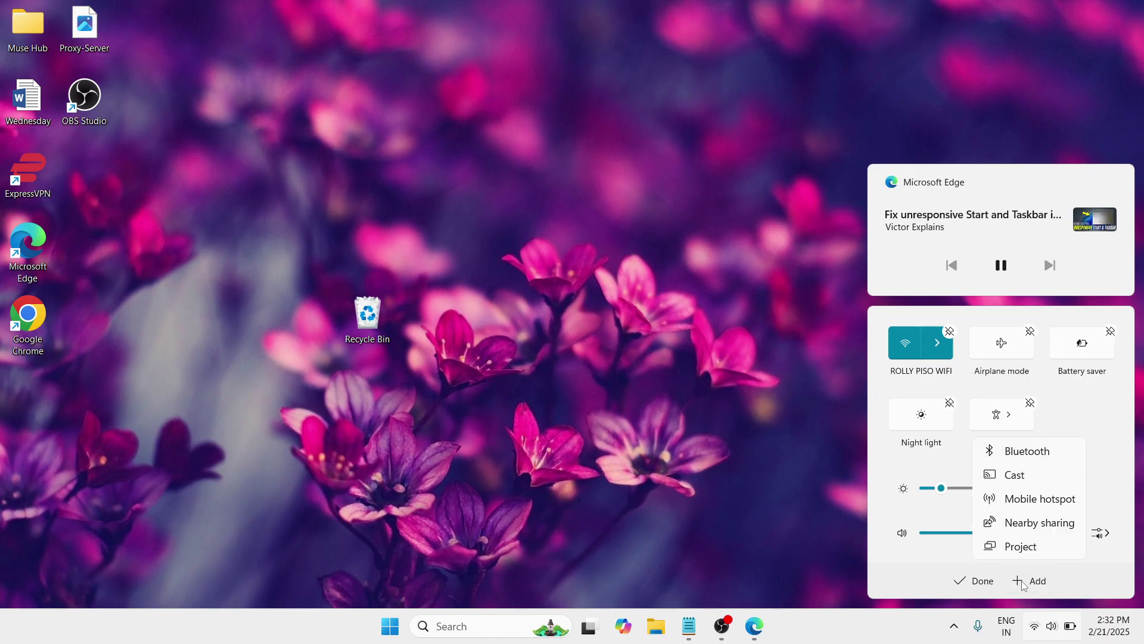
pyautogui.click(1037, 452)
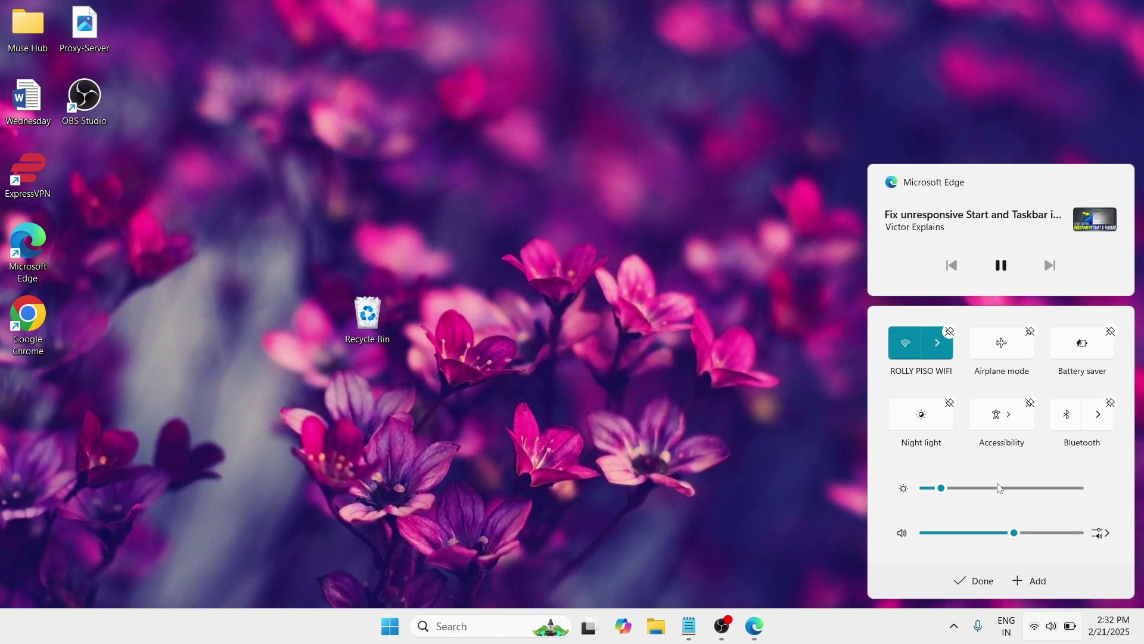
pyautogui.click(979, 582)
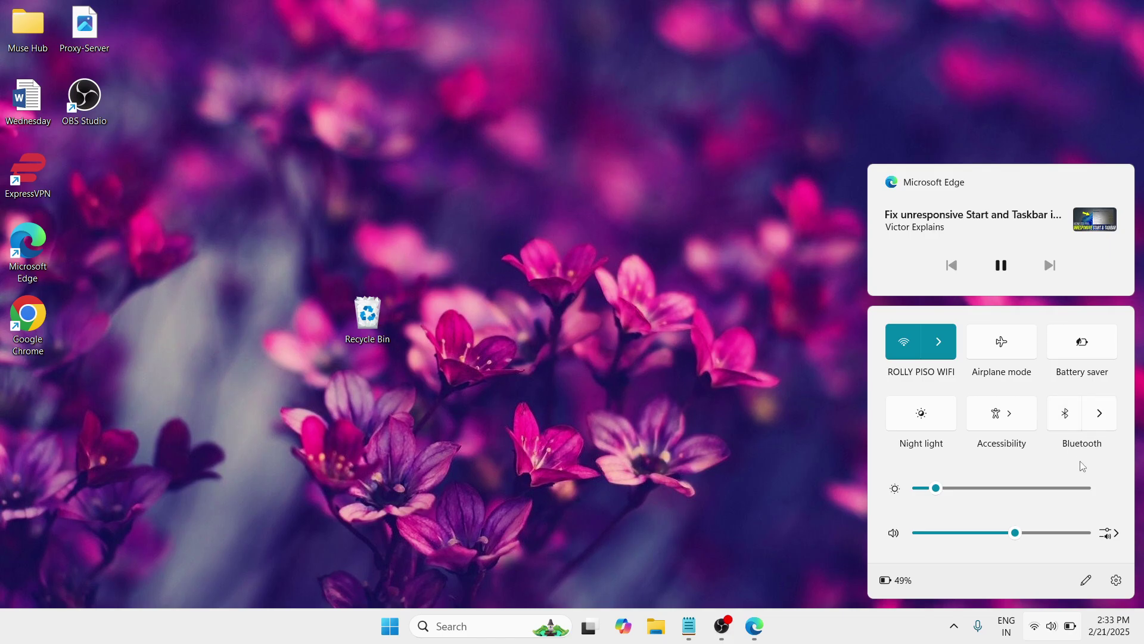
pyautogui.click(1052, 625)
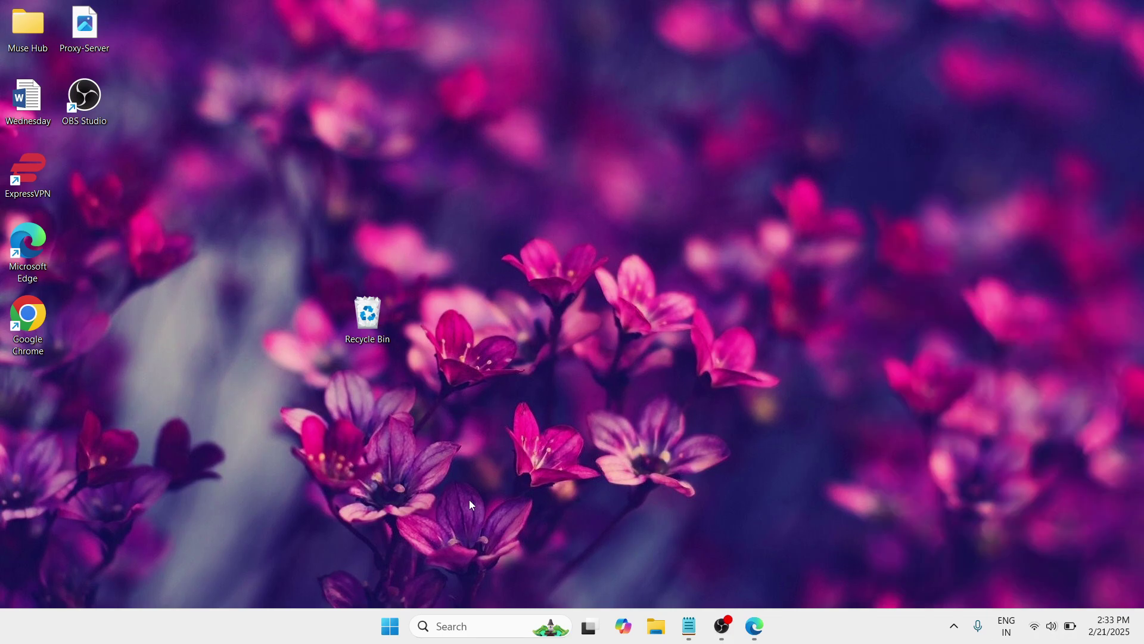
# - Open the Services console by running services.msc from the Run dialog
pyautogui.press('super+r')
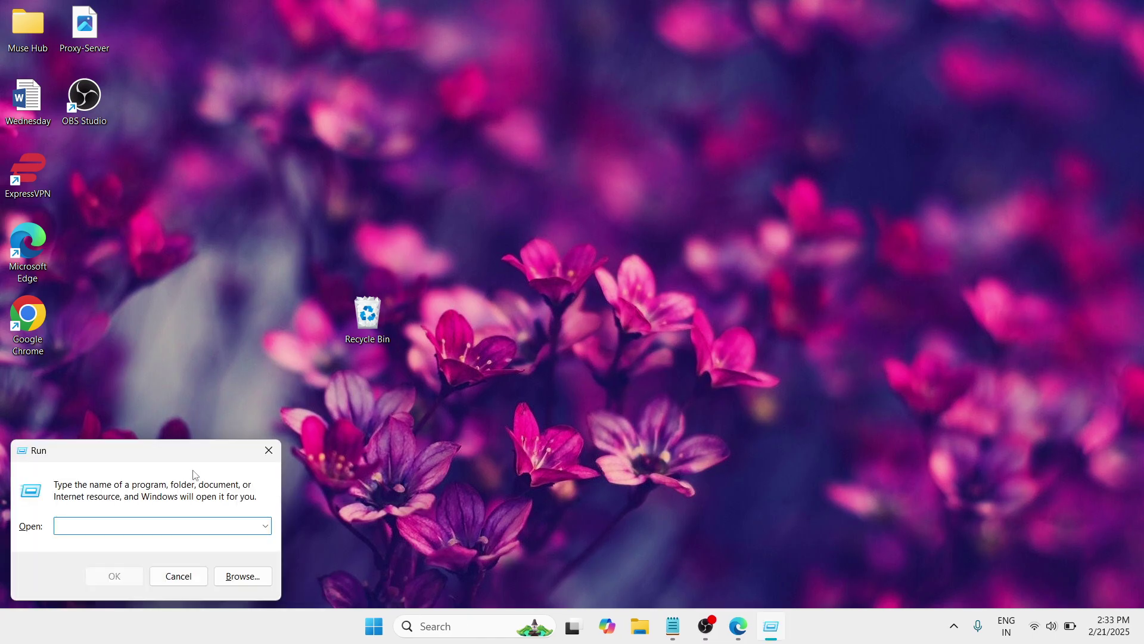
pyautogui.moveTo(191, 457); pyautogui.dragTo(561, 296)
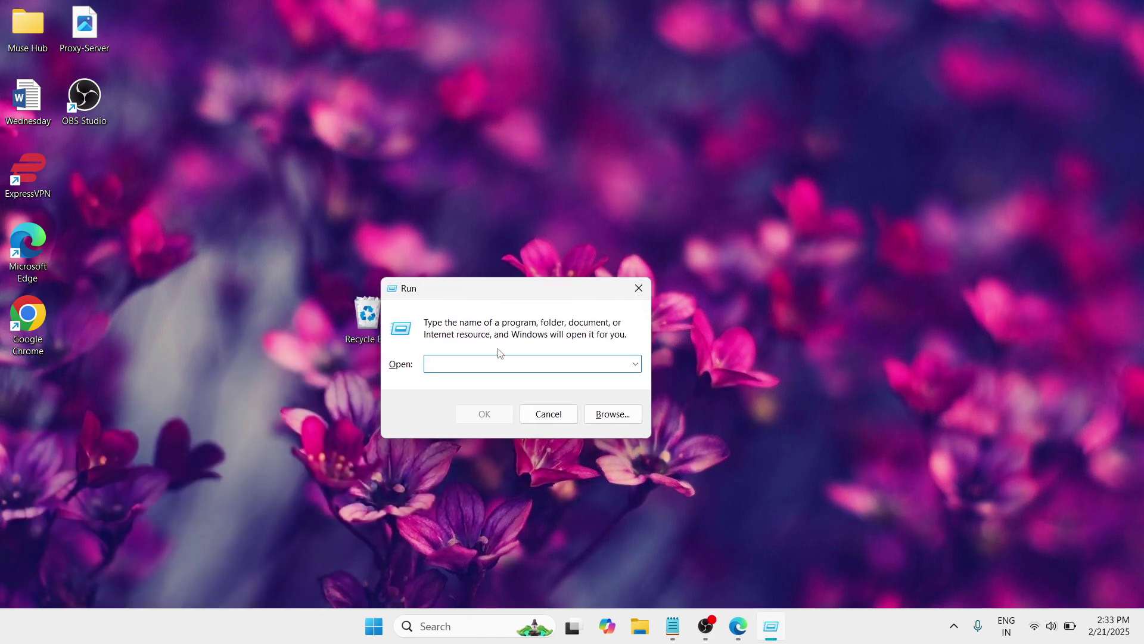
pyautogui.write('services.msc')
pyautogui.click(485, 415)
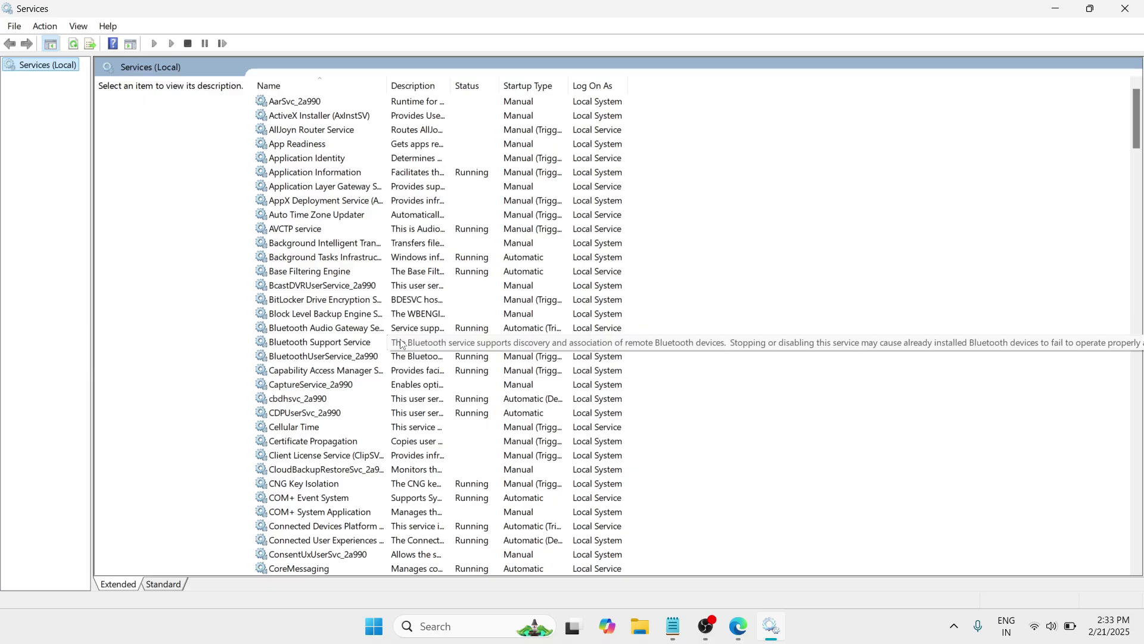
# - Set the Bluetooth Audio Gateway Service's startup type to Automatic, apply the change and check its available service actions
pyautogui.click(359, 329)
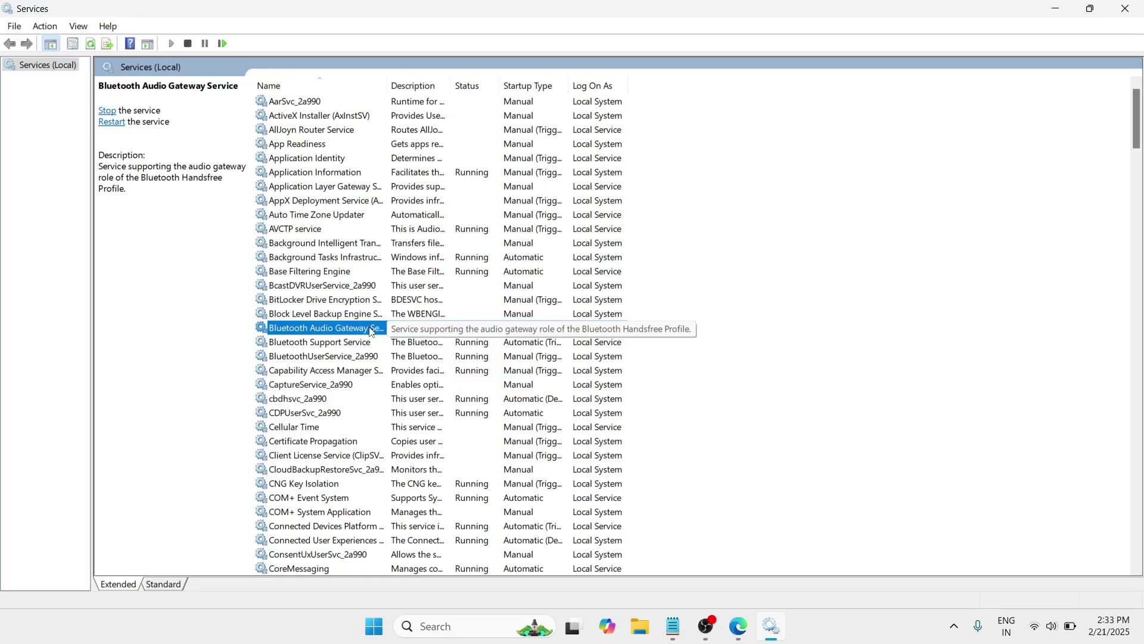
pyautogui.rightClick(372, 332)
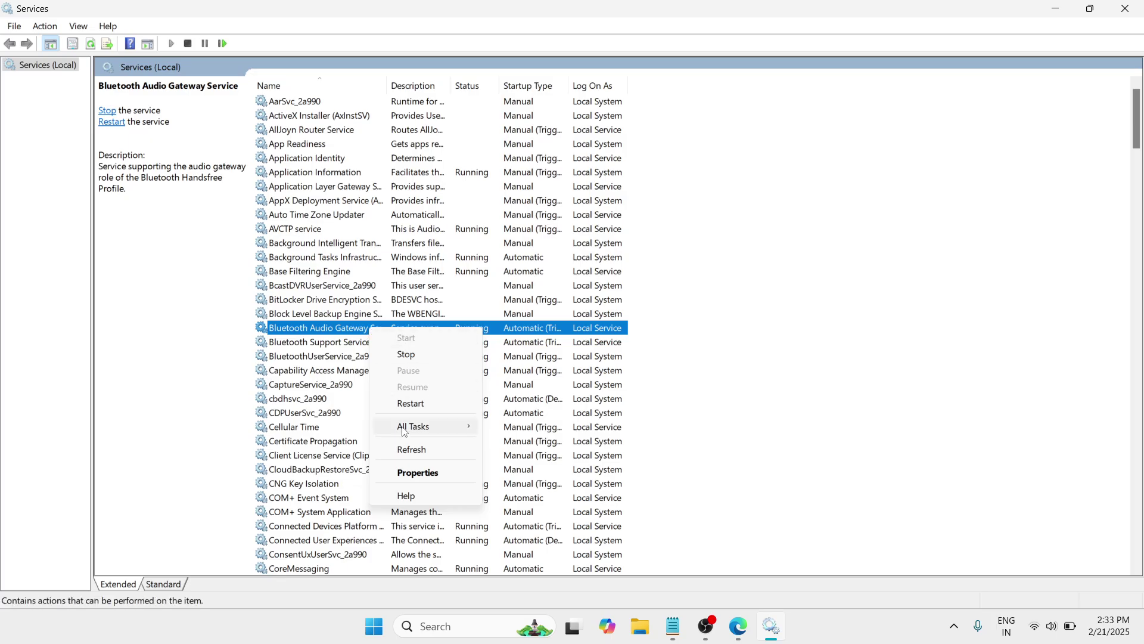
pyautogui.click(406, 474)
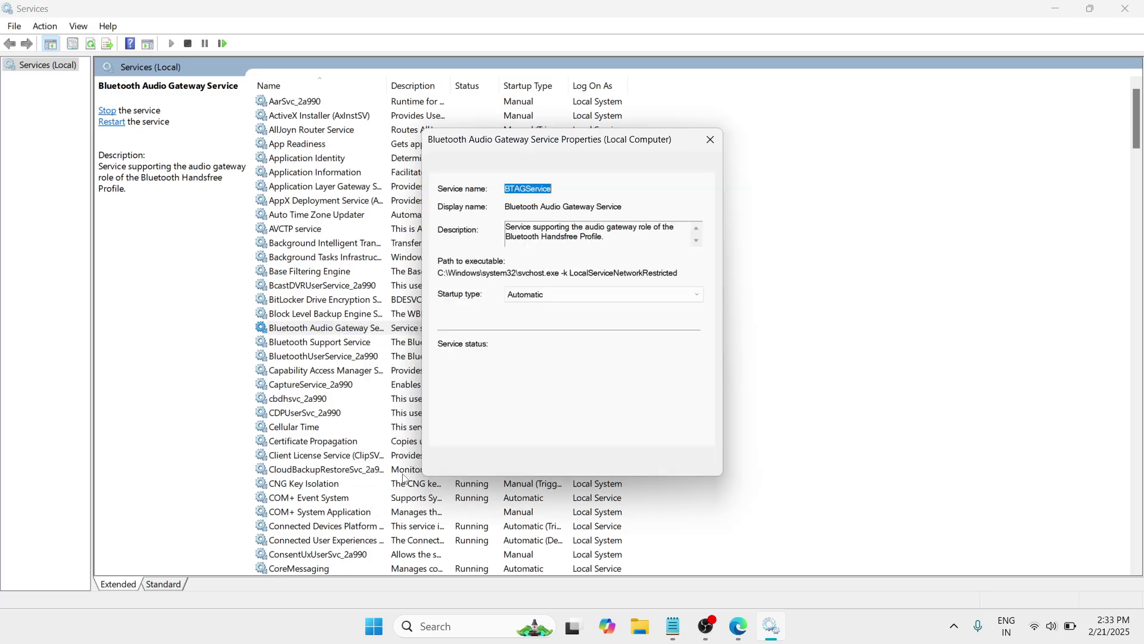
pyautogui.click(620, 296)
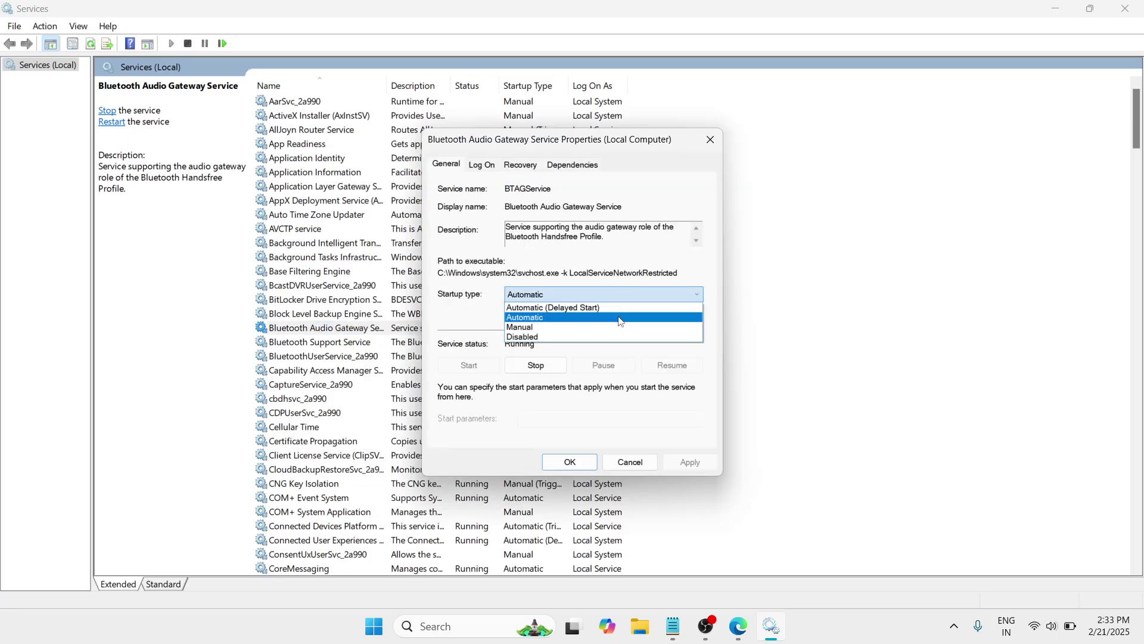
pyautogui.click(620, 318)
pyautogui.click(685, 468)
pyautogui.click(567, 466)
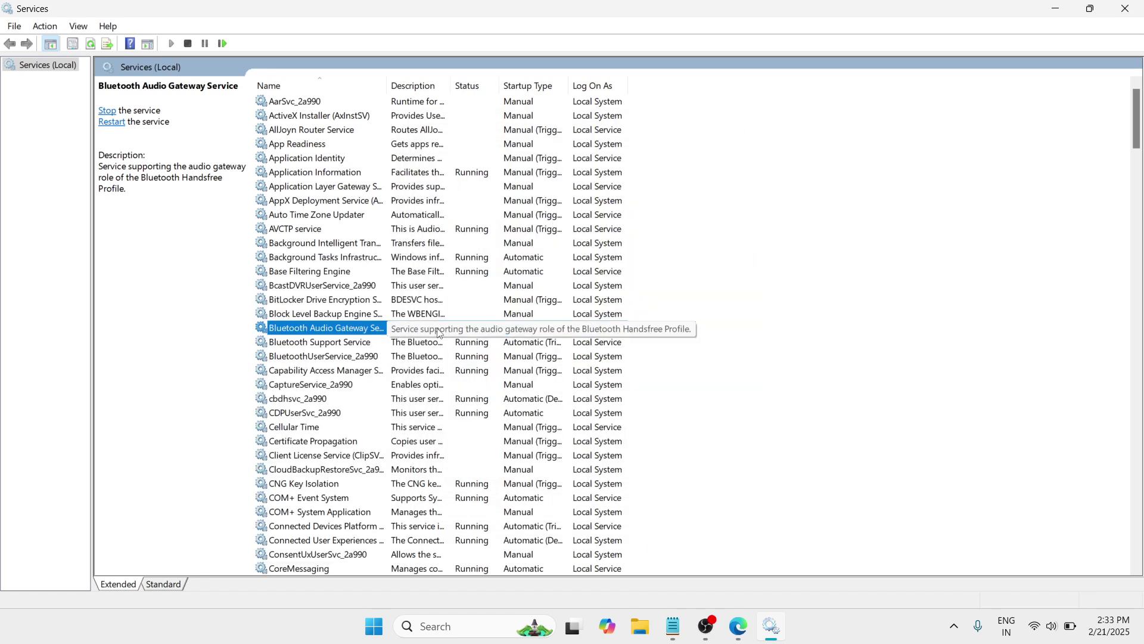
pyautogui.rightClick(382, 334)
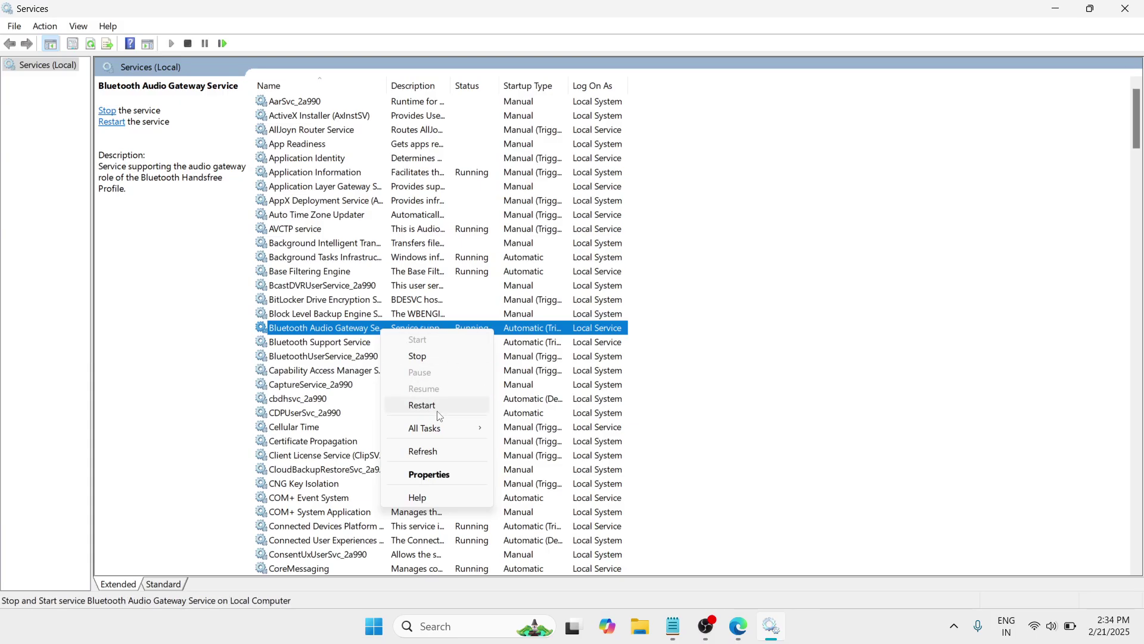
pyautogui.click(769, 369)
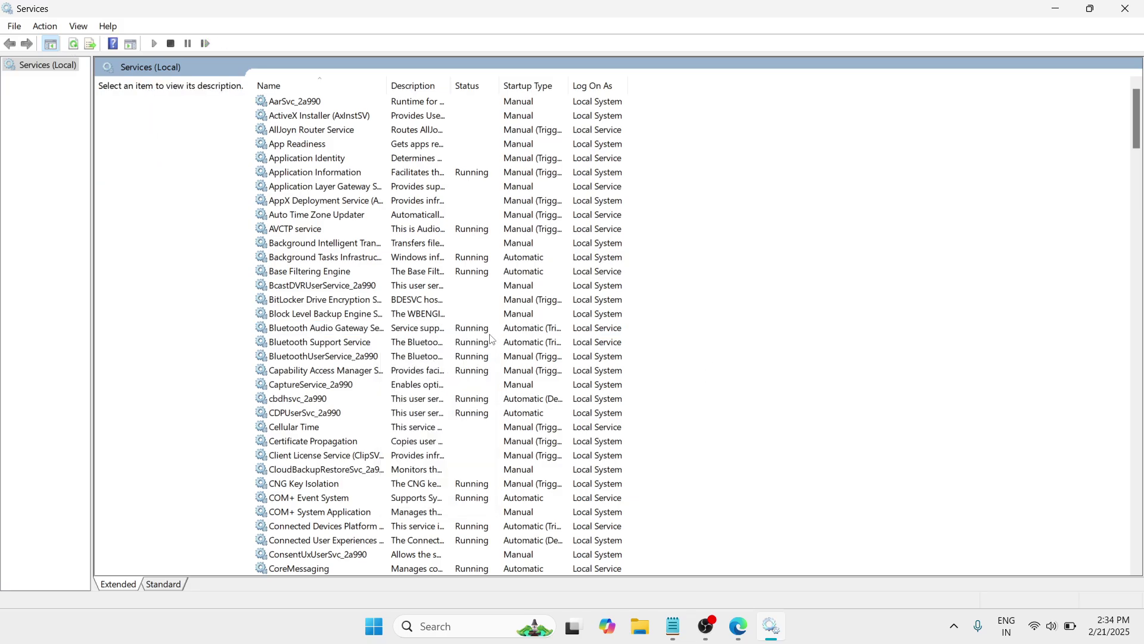
# - Set the Bluetooth Support Service's startup type to Automatic, apply the change and close the Services console
pyautogui.click(386, 346)
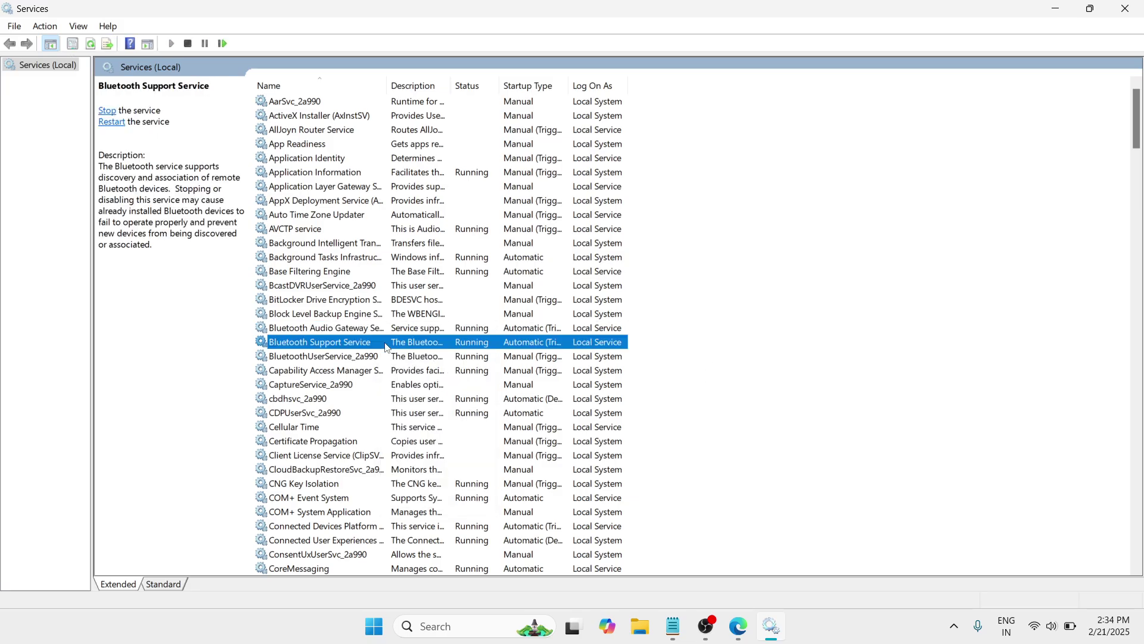
pyautogui.rightClick(374, 347)
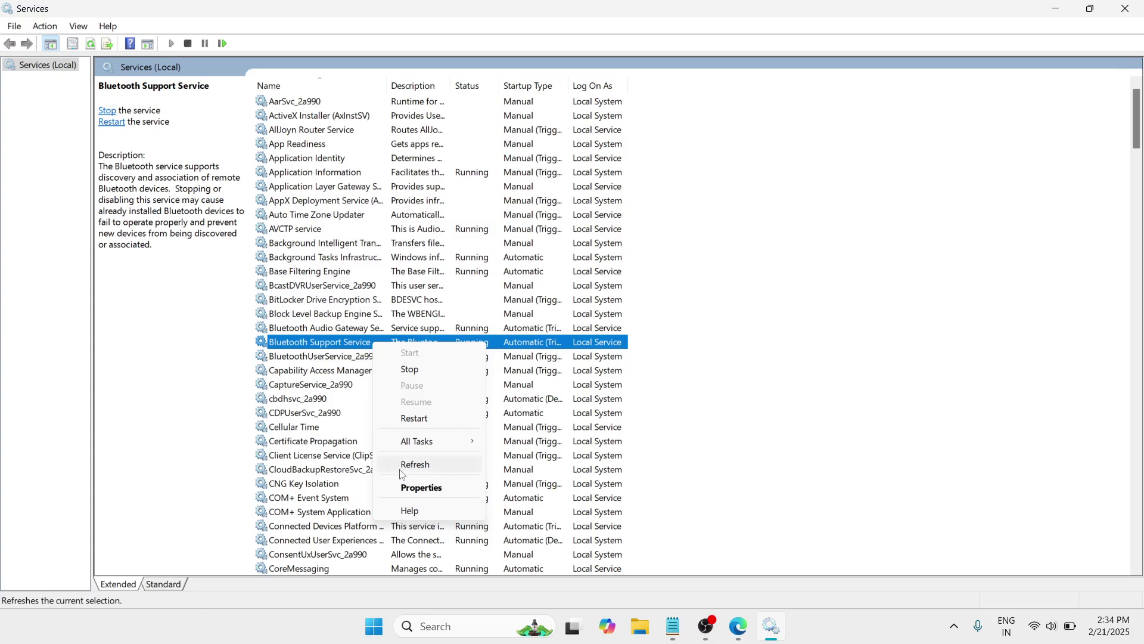
pyautogui.click(401, 486)
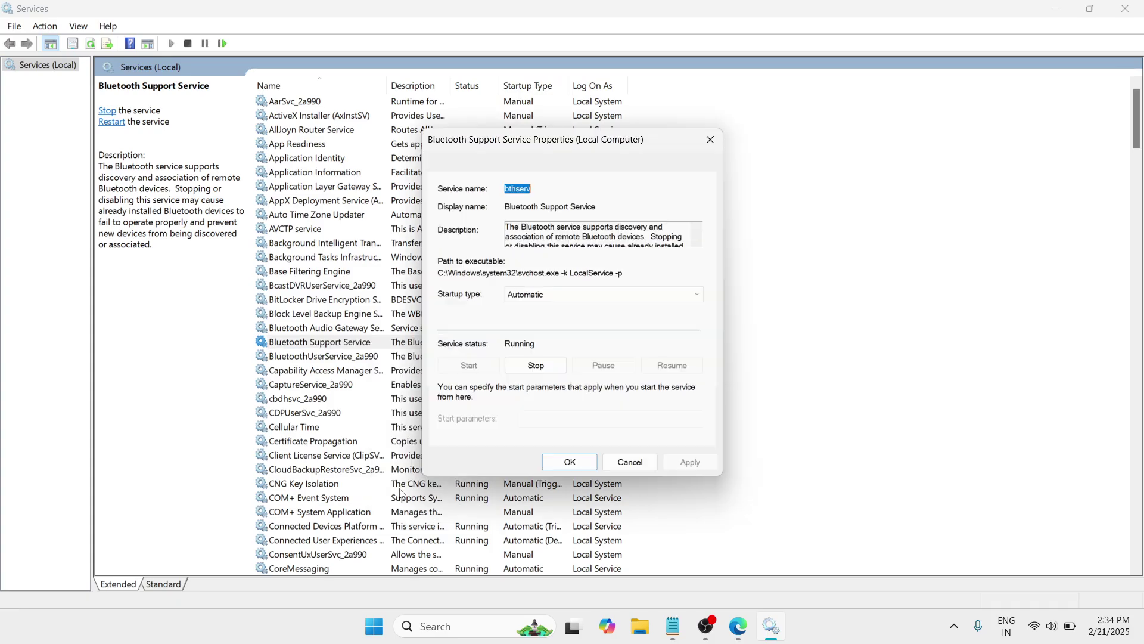
pyautogui.click(616, 292)
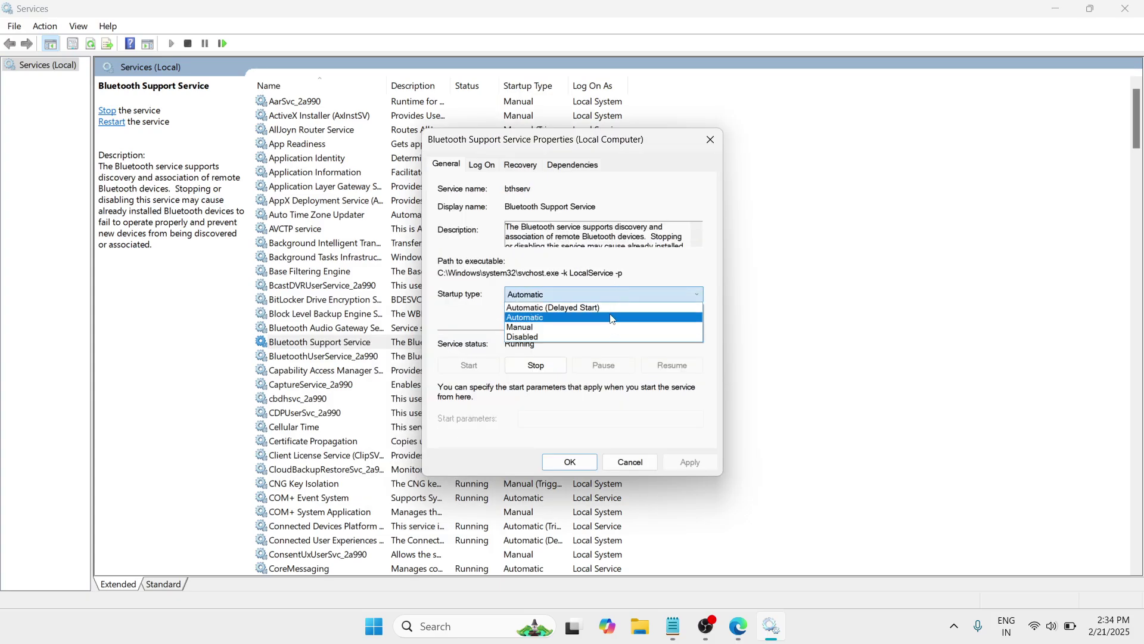
pyautogui.click(616, 317)
pyautogui.click(691, 462)
pyautogui.click(571, 462)
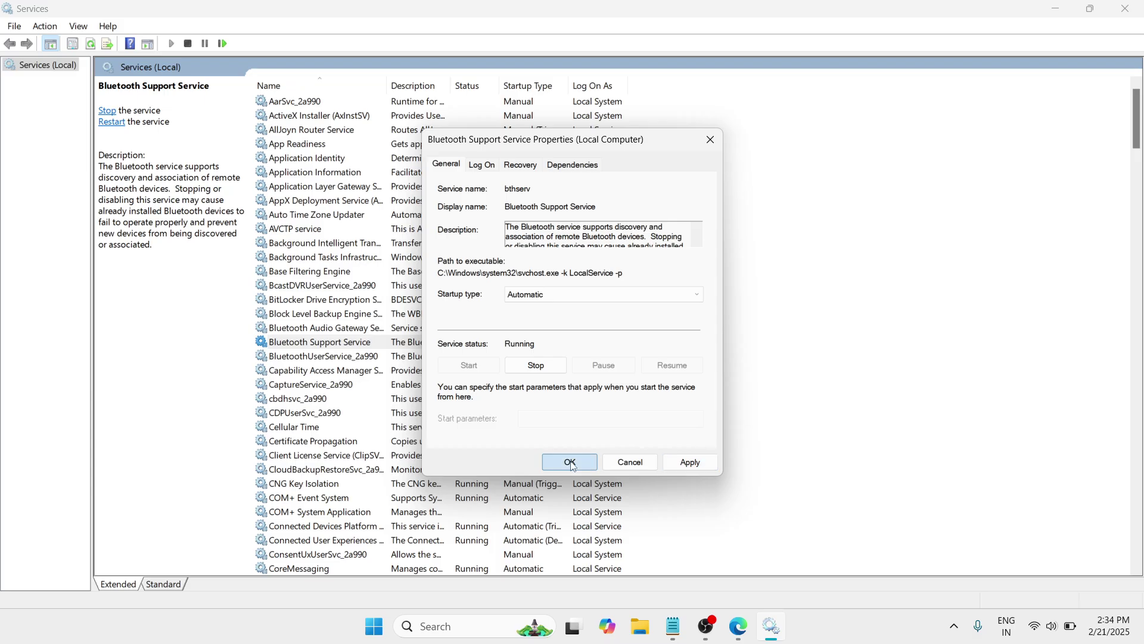
pyautogui.click(411, 343)
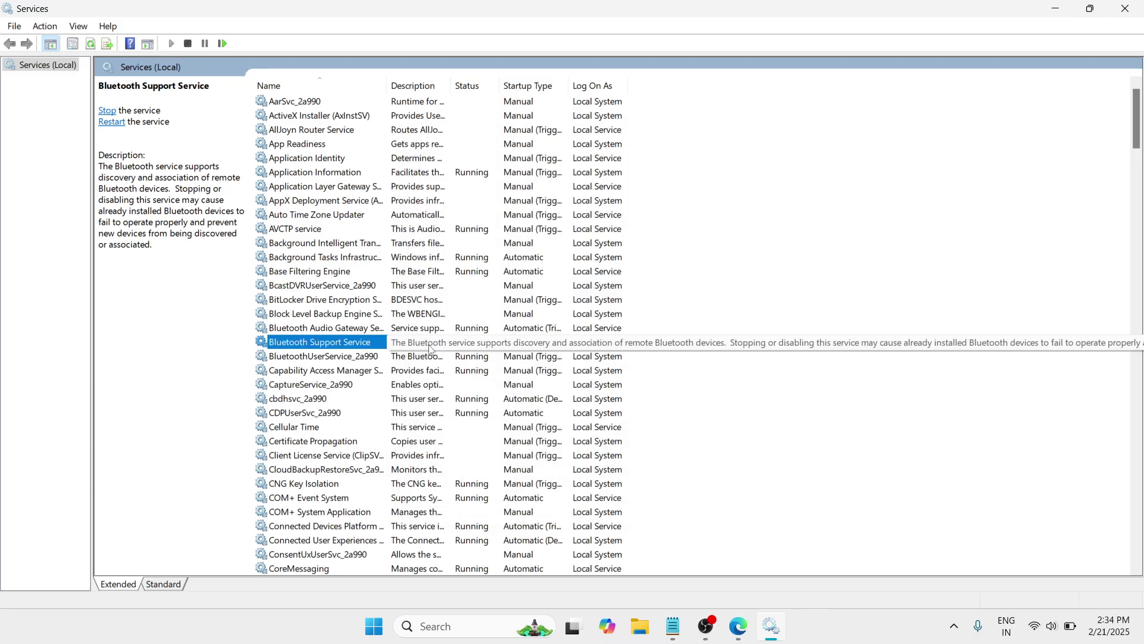
pyautogui.rightClick(411, 349)
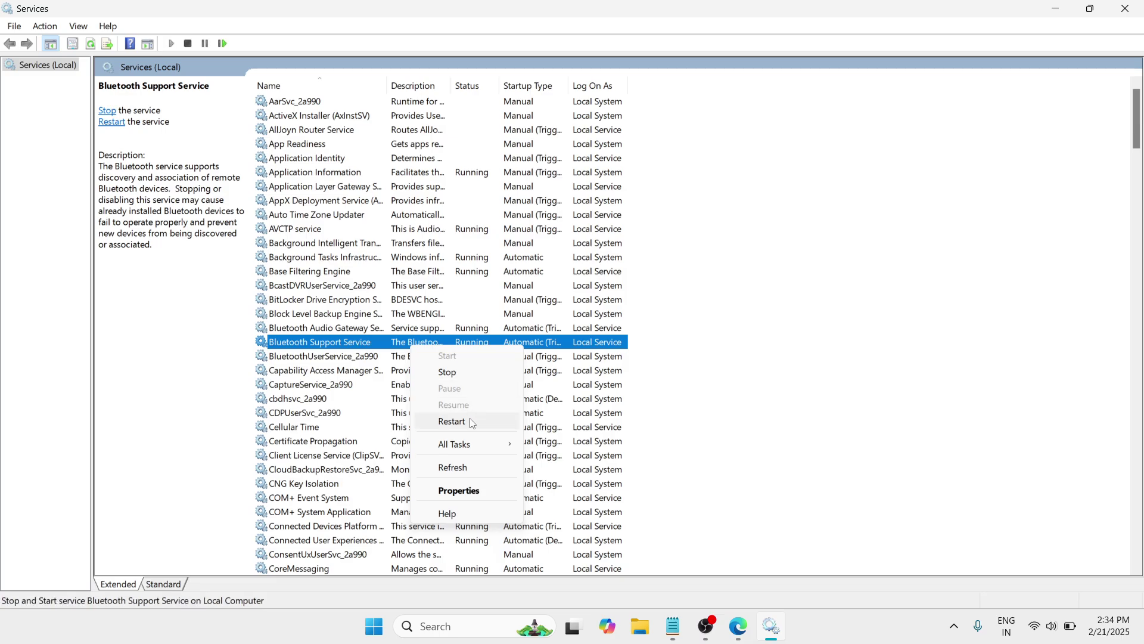
pyautogui.click(728, 402)
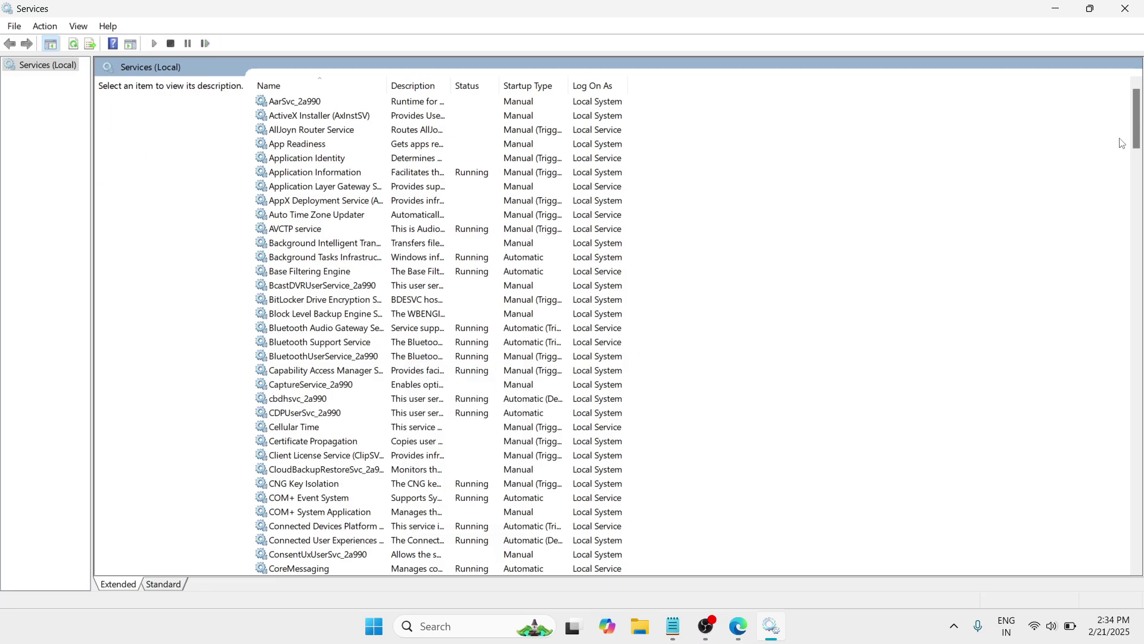
pyautogui.click(1125, 9)
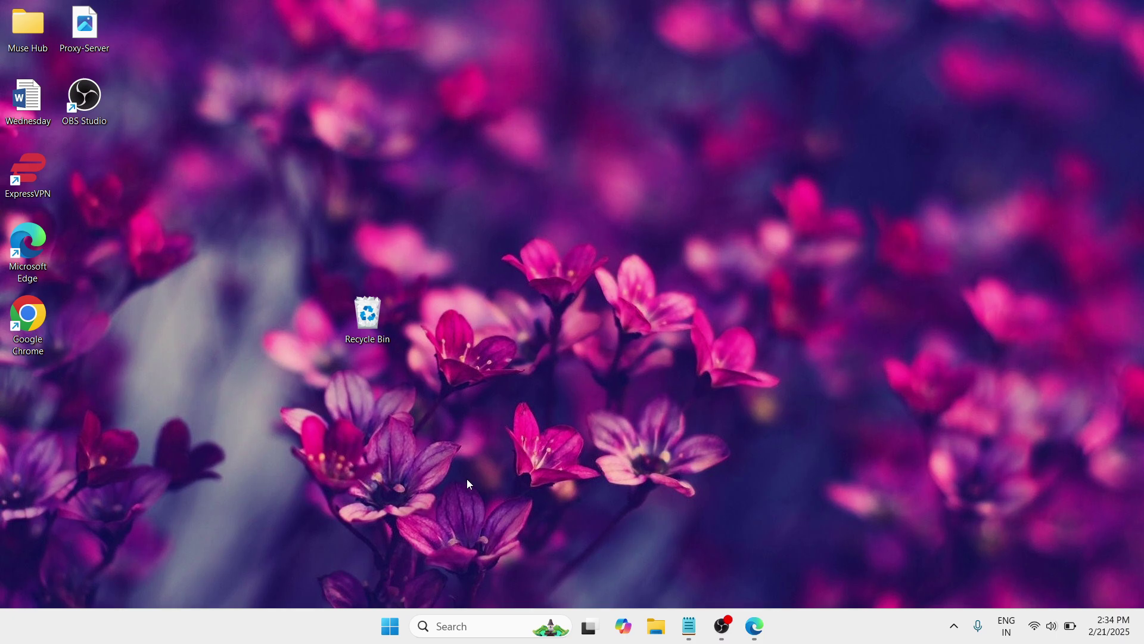
# - Open Device Manager in a maximized window and expand the Bluetooth category
pyautogui.rightClick(386, 630)
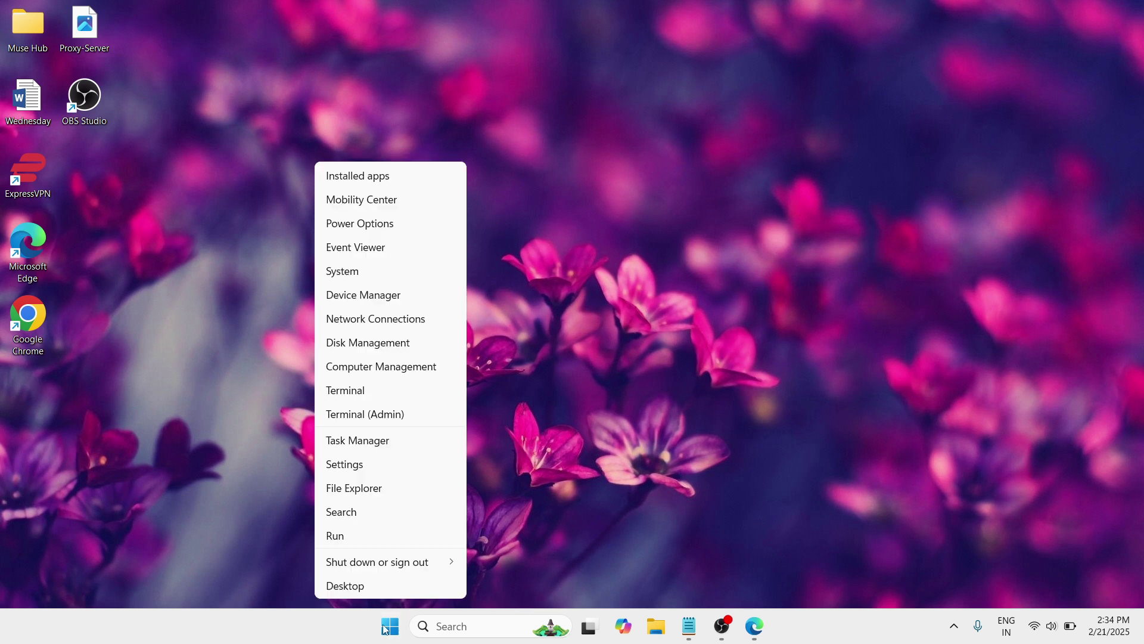
pyautogui.click(391, 297)
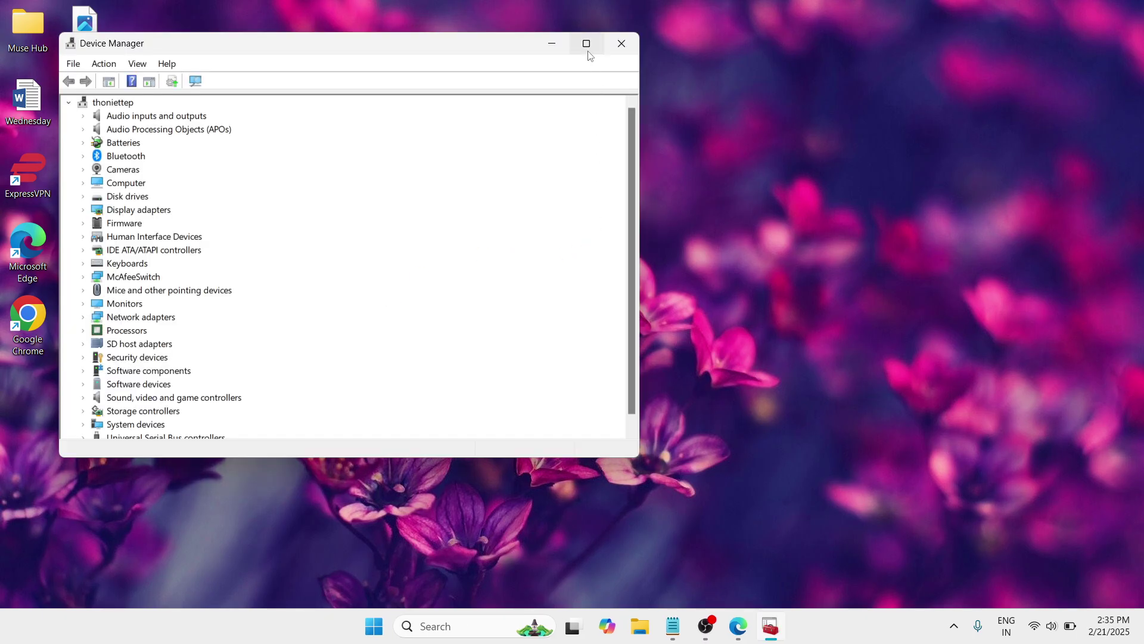
pyautogui.click(586, 44)
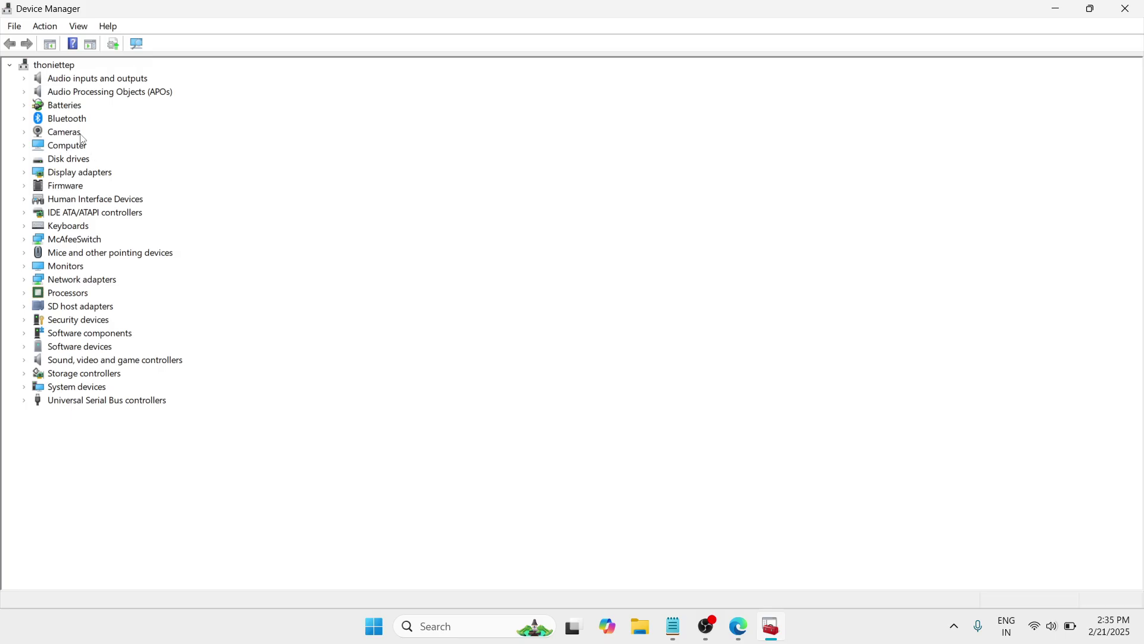
pyautogui.click(69, 119)
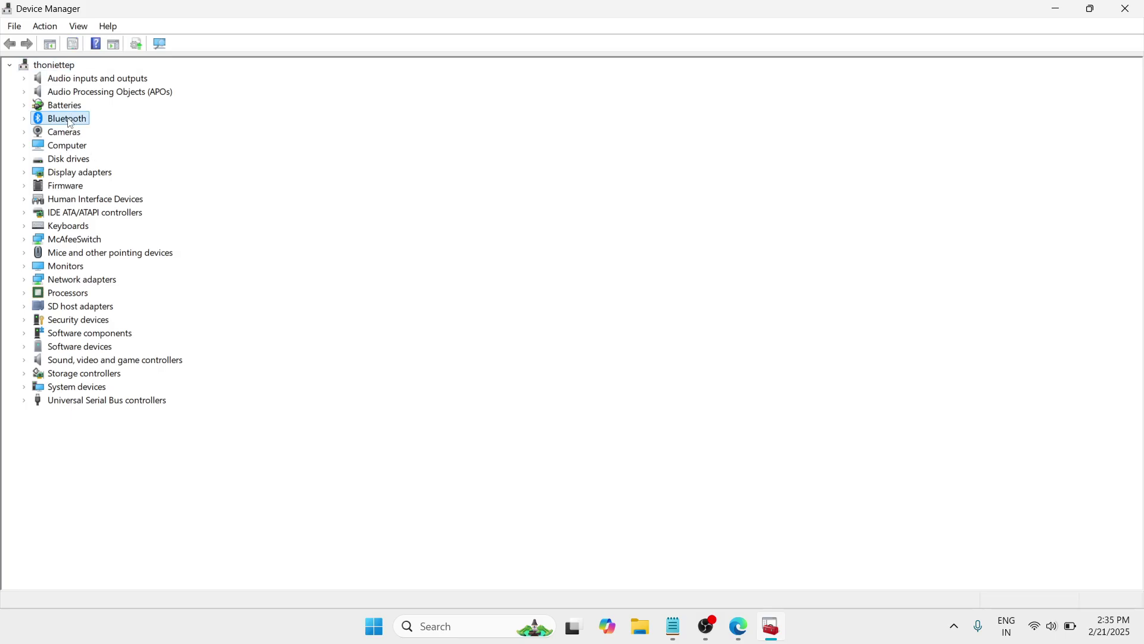
pyautogui.click(25, 121)
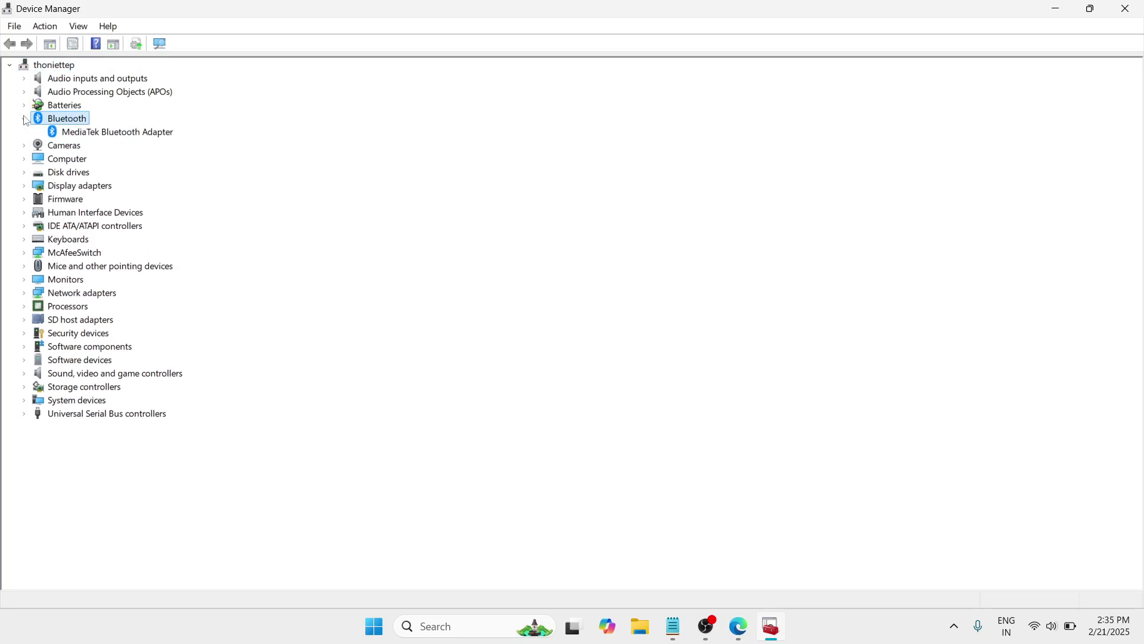
# - Start a driver update for the MediaTek Bluetooth Adapter using the automatic driver search
pyautogui.click(101, 133)
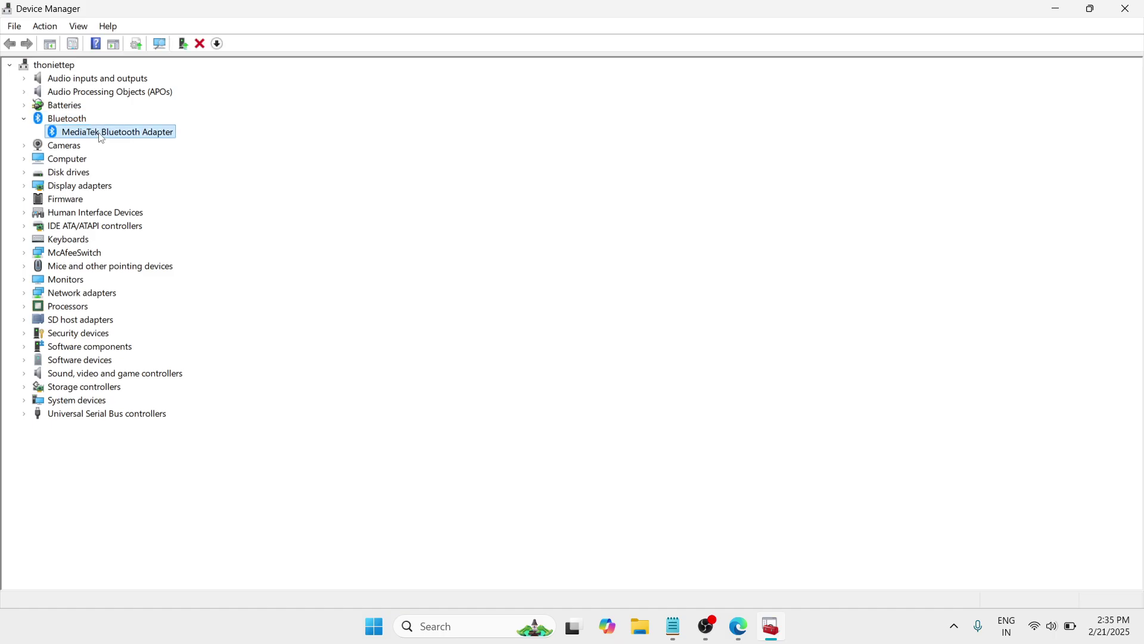
pyautogui.rightClick(158, 138)
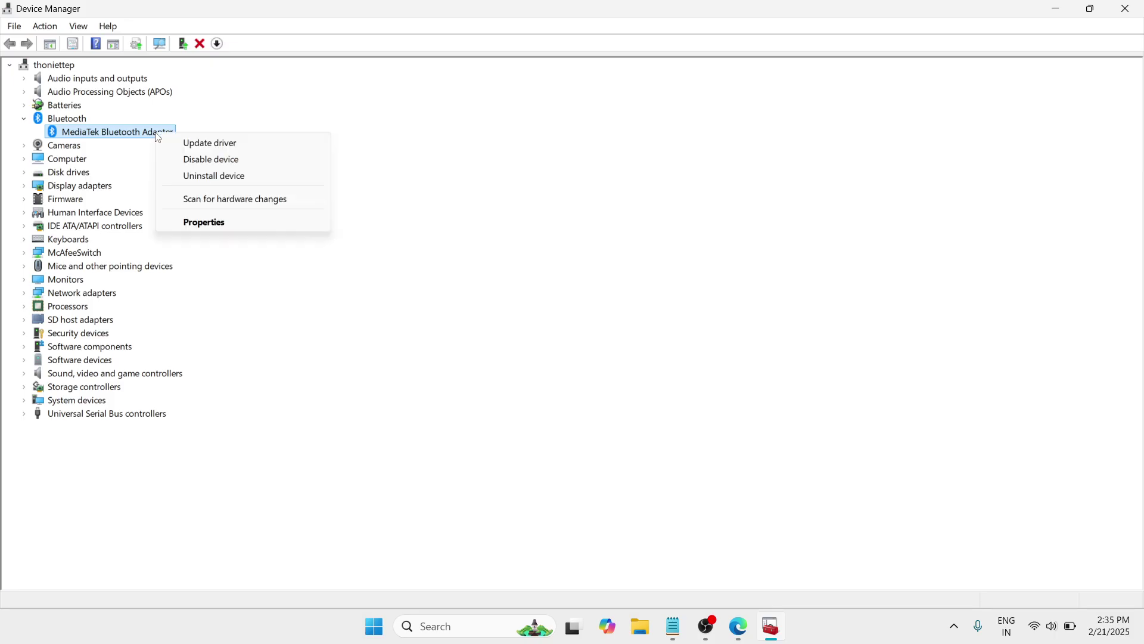
pyautogui.click(210, 144)
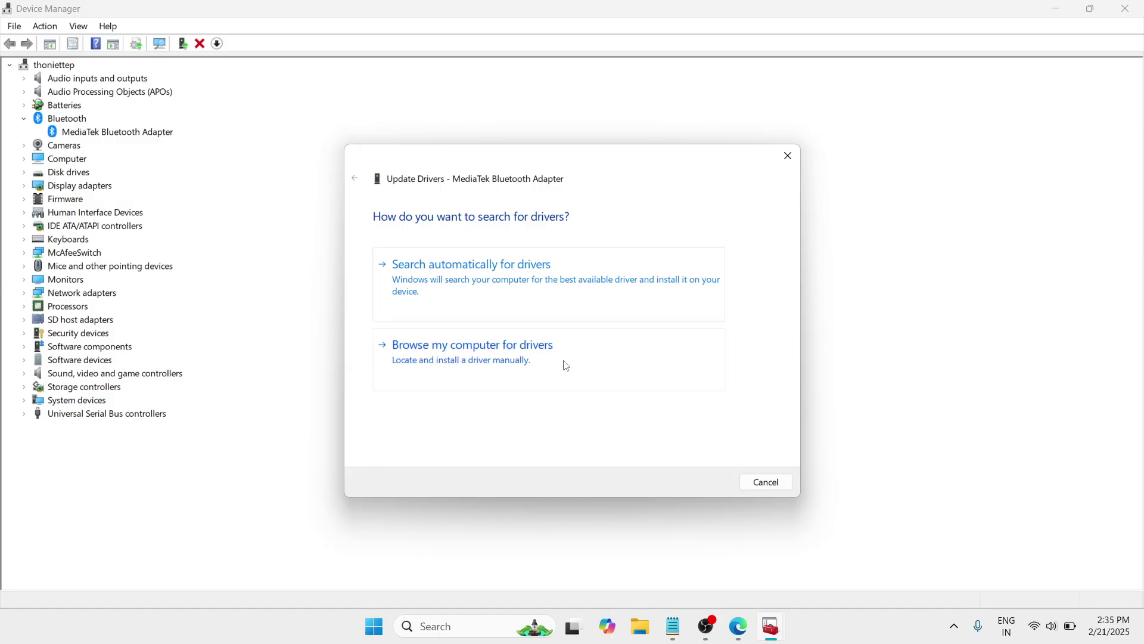
pyautogui.click(532, 297)
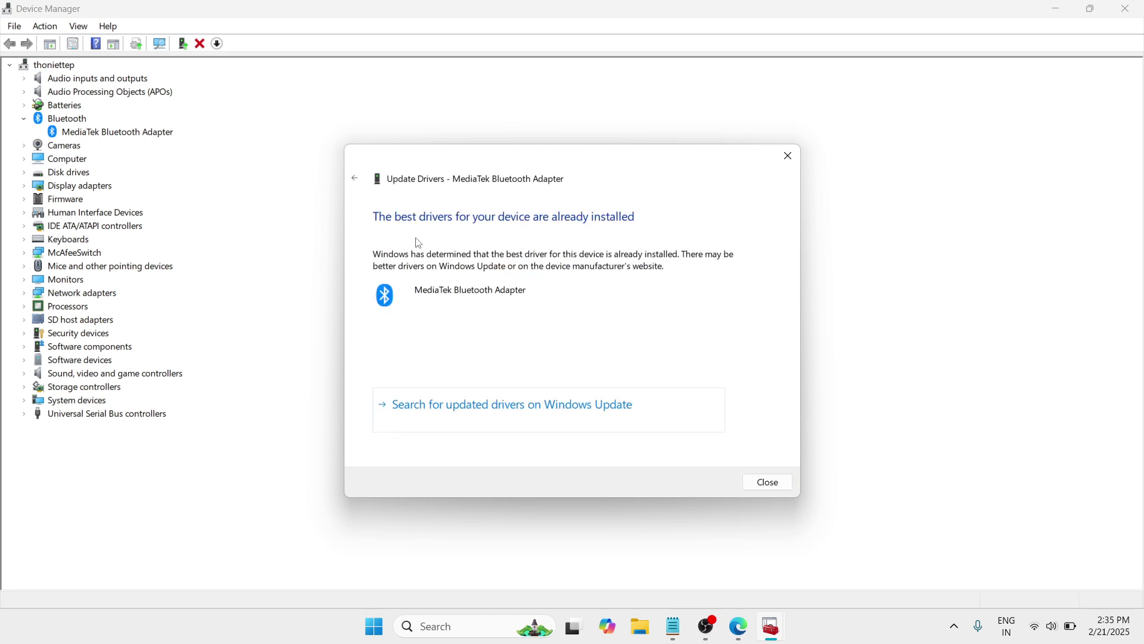
# - Examine the compatible Generic and MediaTek Bluetooth Adapter drivers available on the computer, and close the update wizard without installing one
pyautogui.click(355, 178)
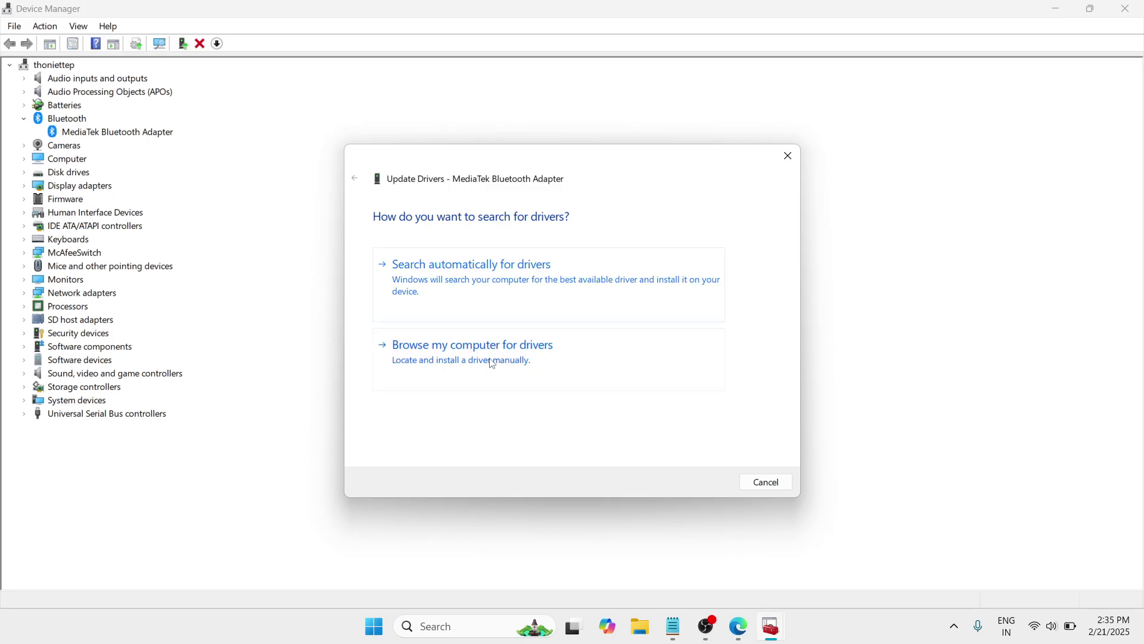
pyautogui.click(492, 363)
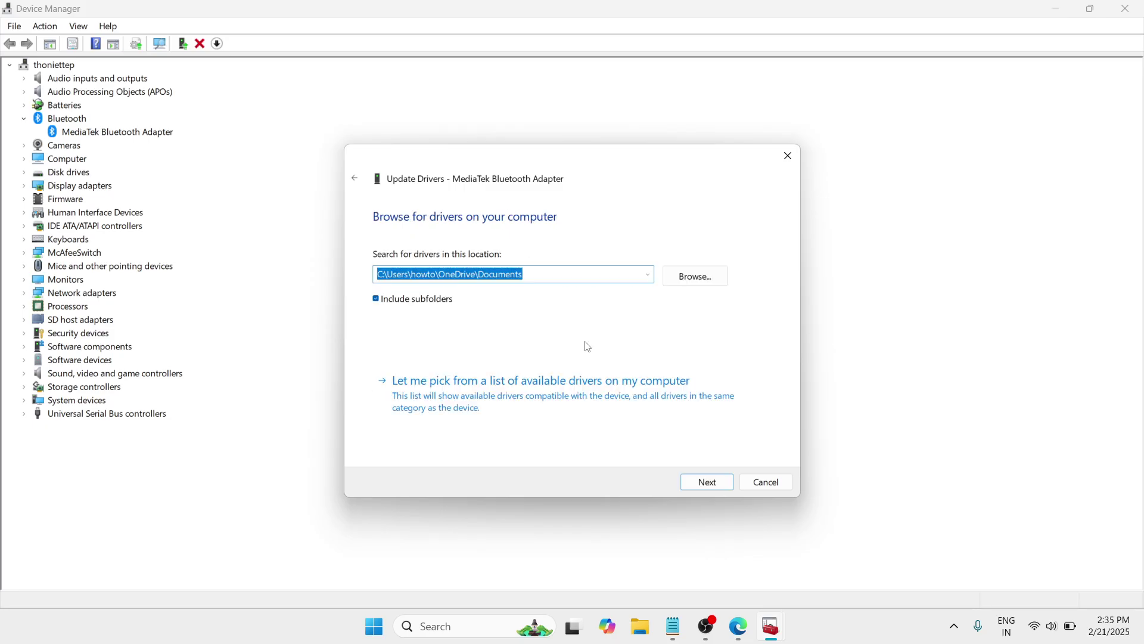
pyautogui.click(566, 406)
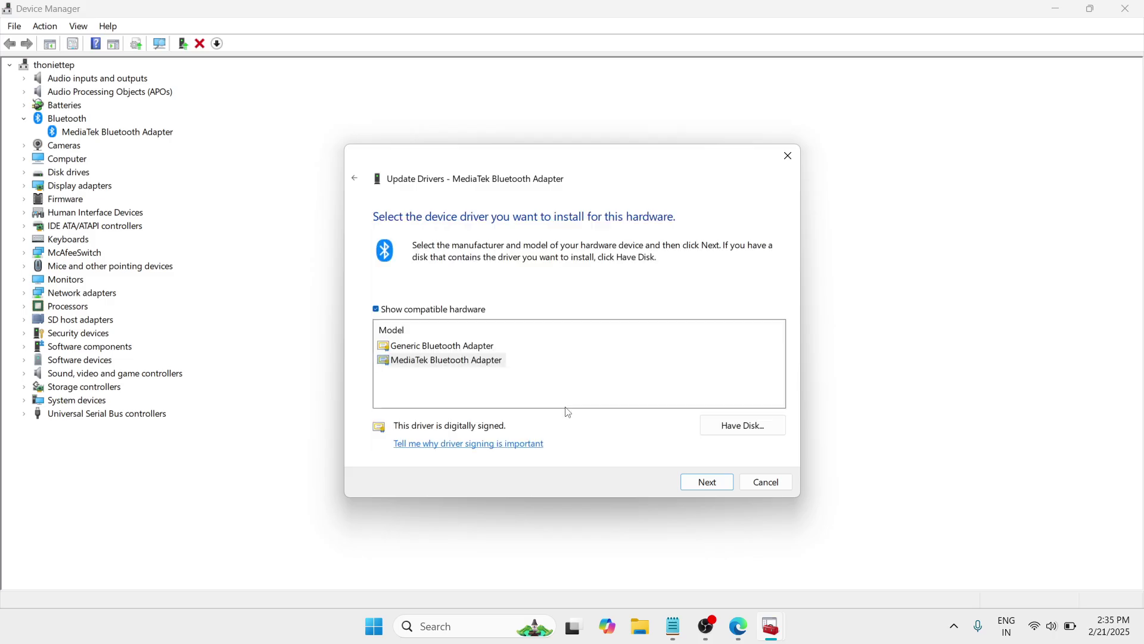
pyautogui.click(475, 350)
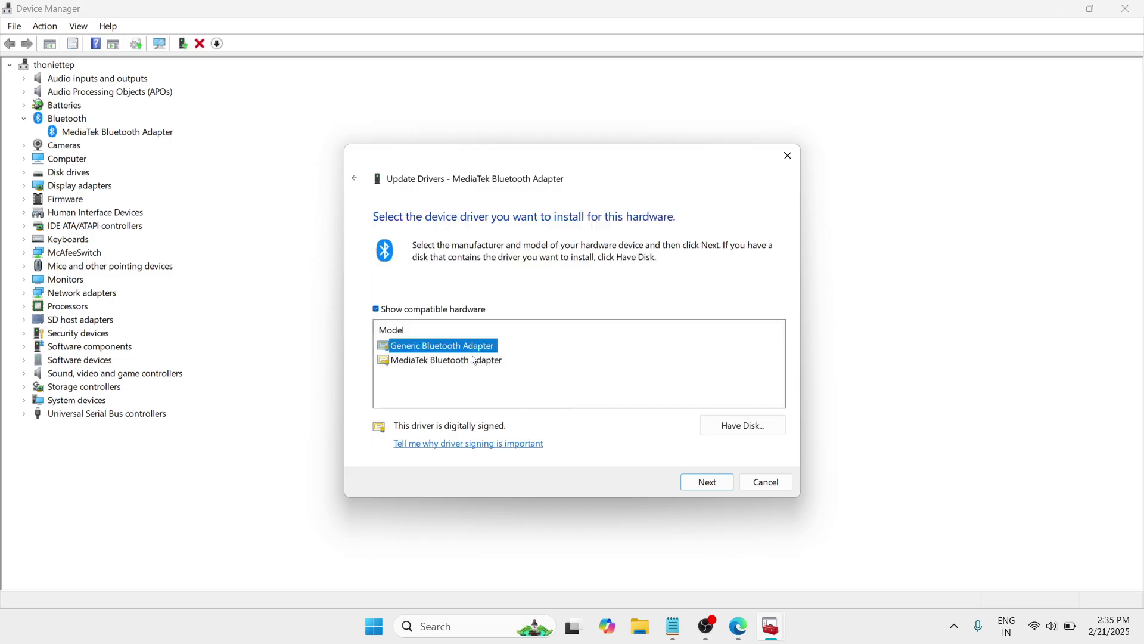
pyautogui.click(471, 355)
pyautogui.click(475, 350)
pyautogui.click(471, 358)
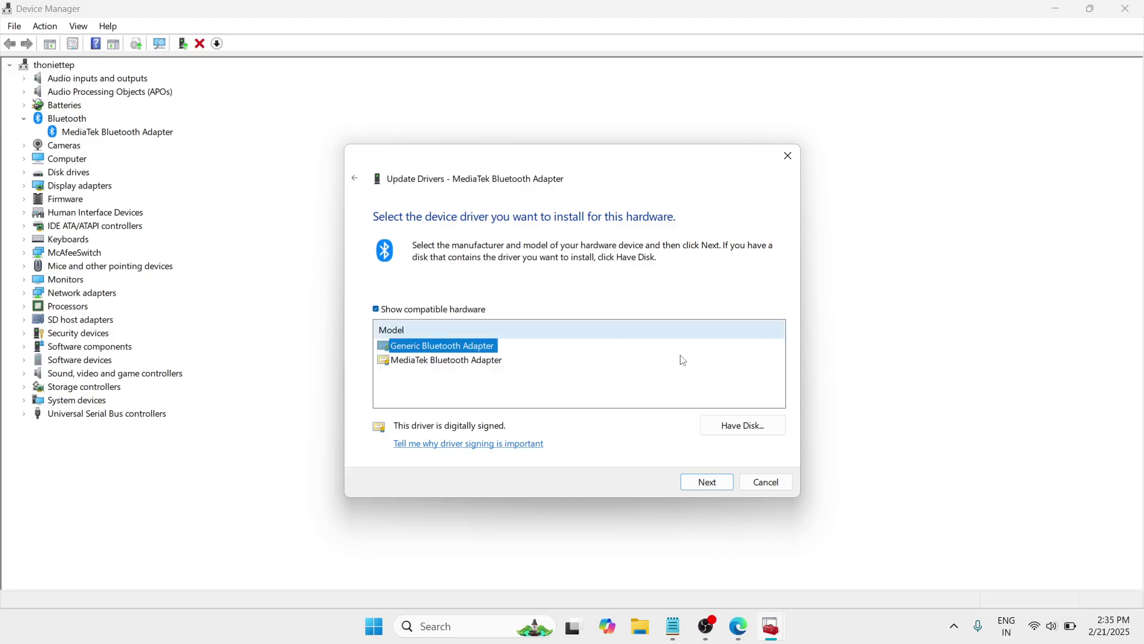
pyautogui.click(460, 362)
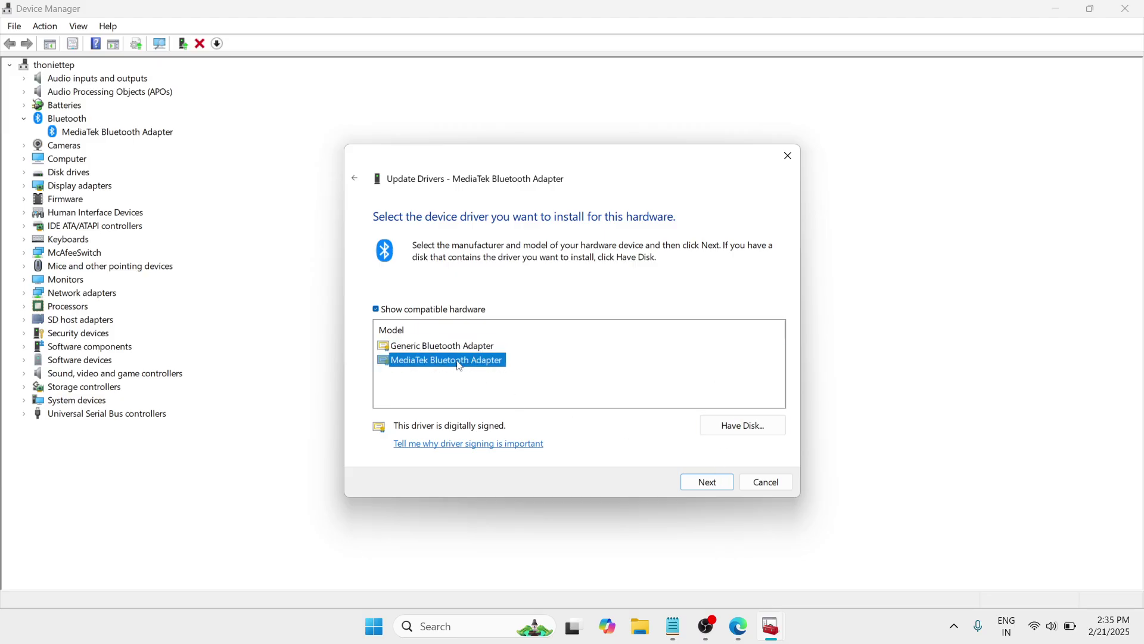
pyautogui.click(554, 361)
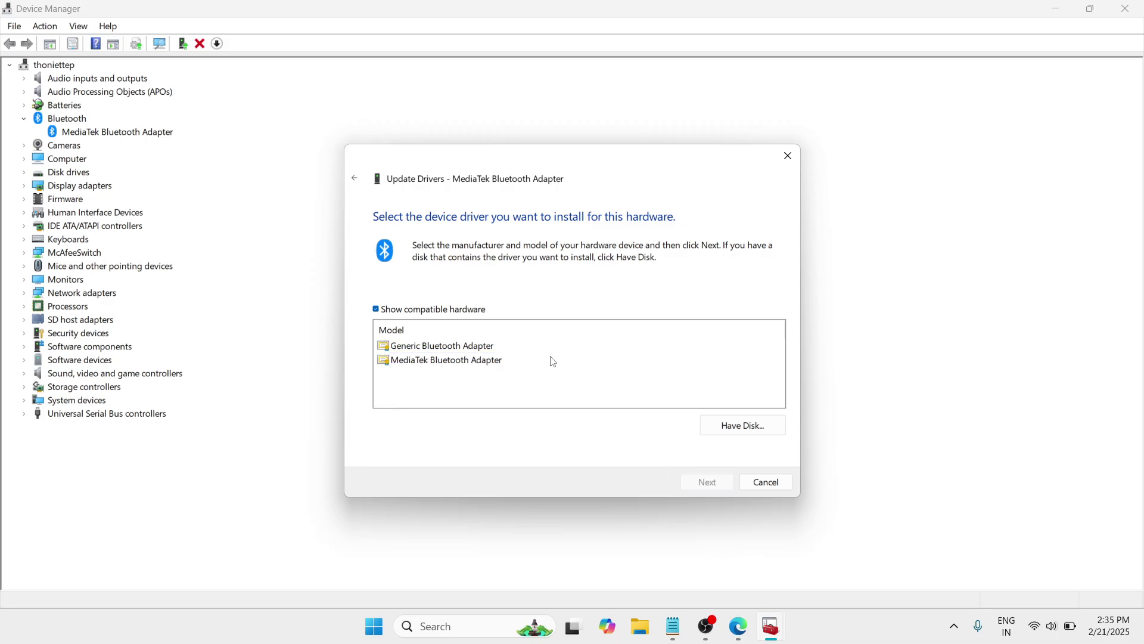
pyautogui.click(788, 156)
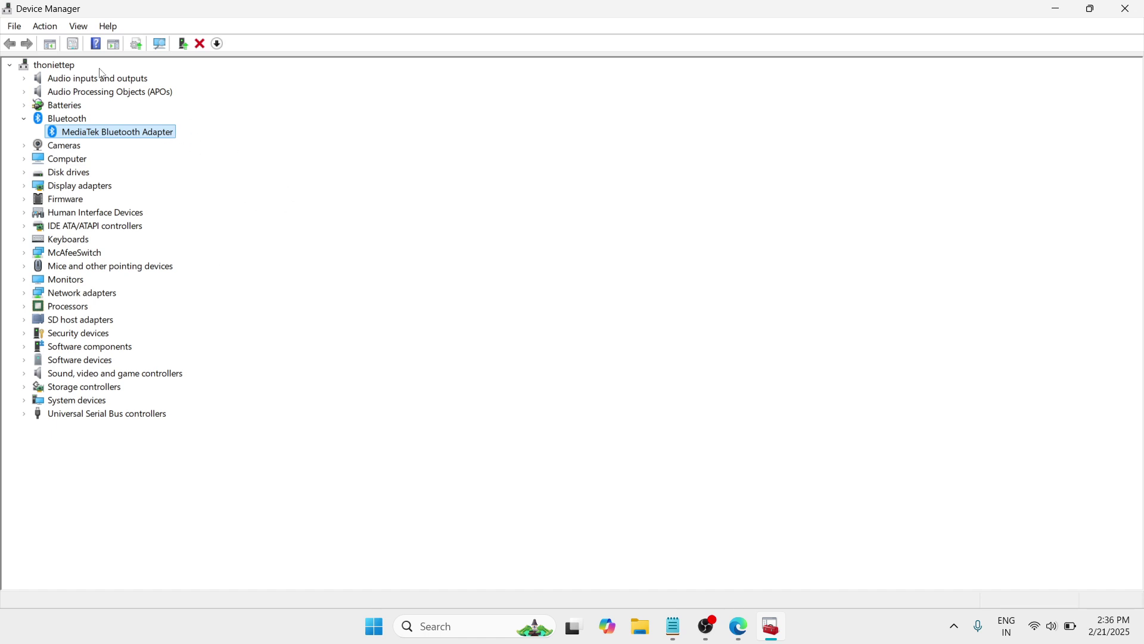
# - Scan for hardware changes several times, collapse the Bluetooth category and close Device Manager
pyautogui.click(46, 28)
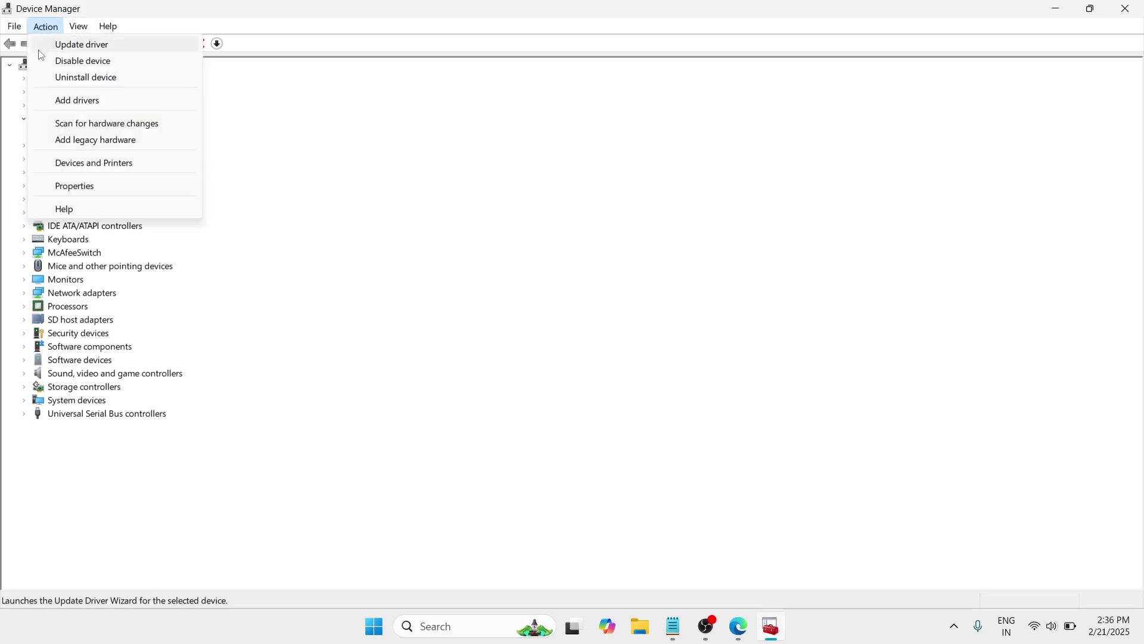
pyautogui.click(59, 127)
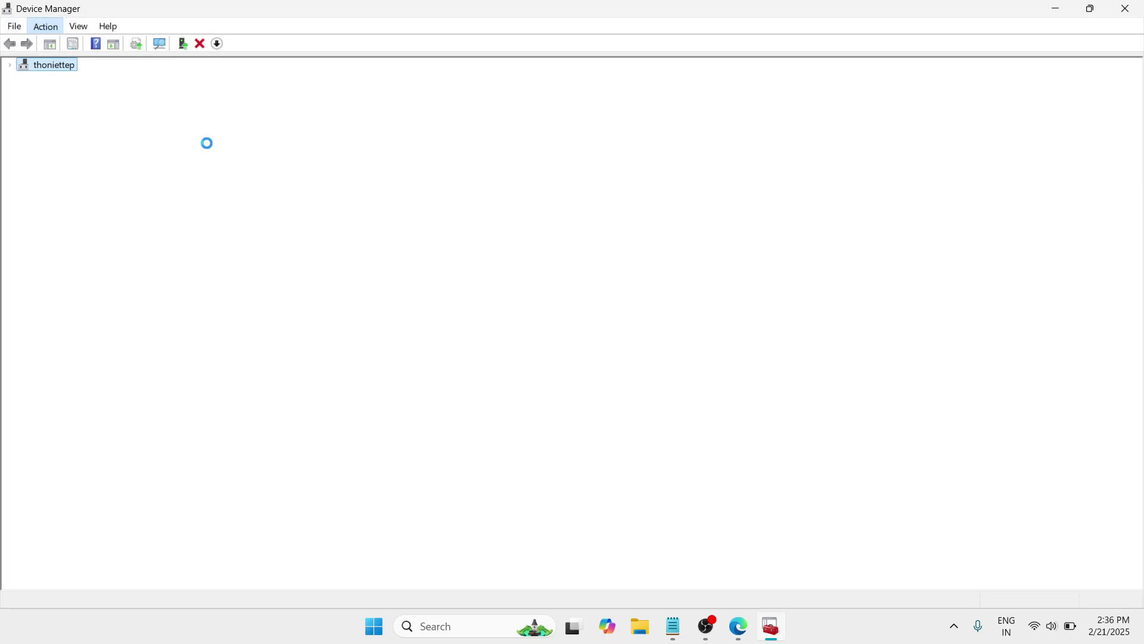
pyautogui.click(40, 28)
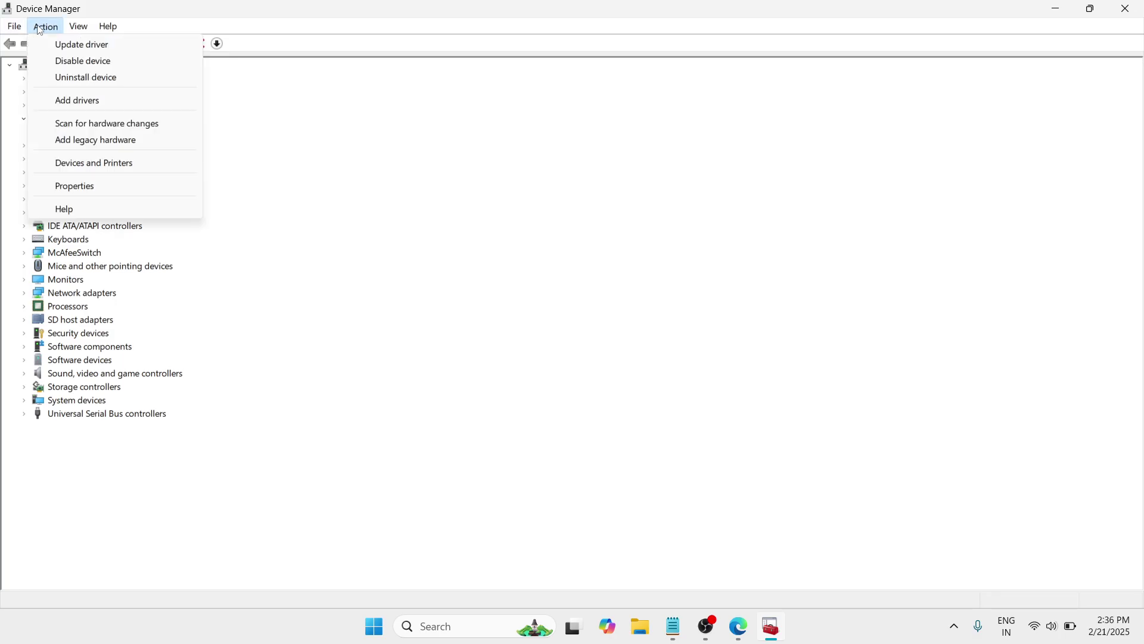
pyautogui.click(42, 126)
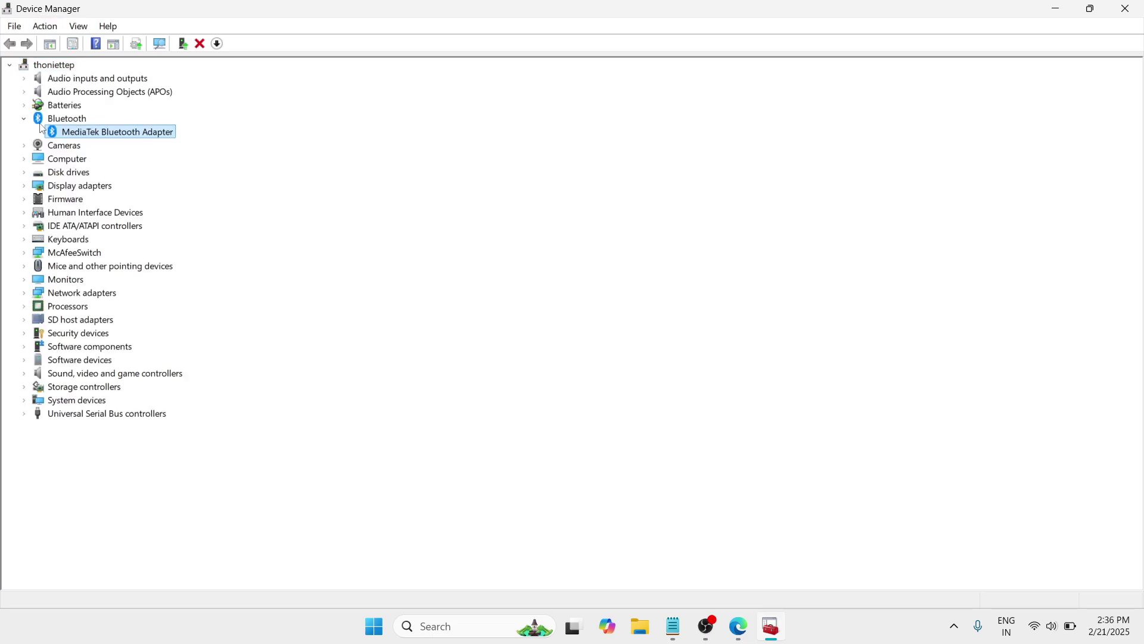
pyautogui.click(49, 27)
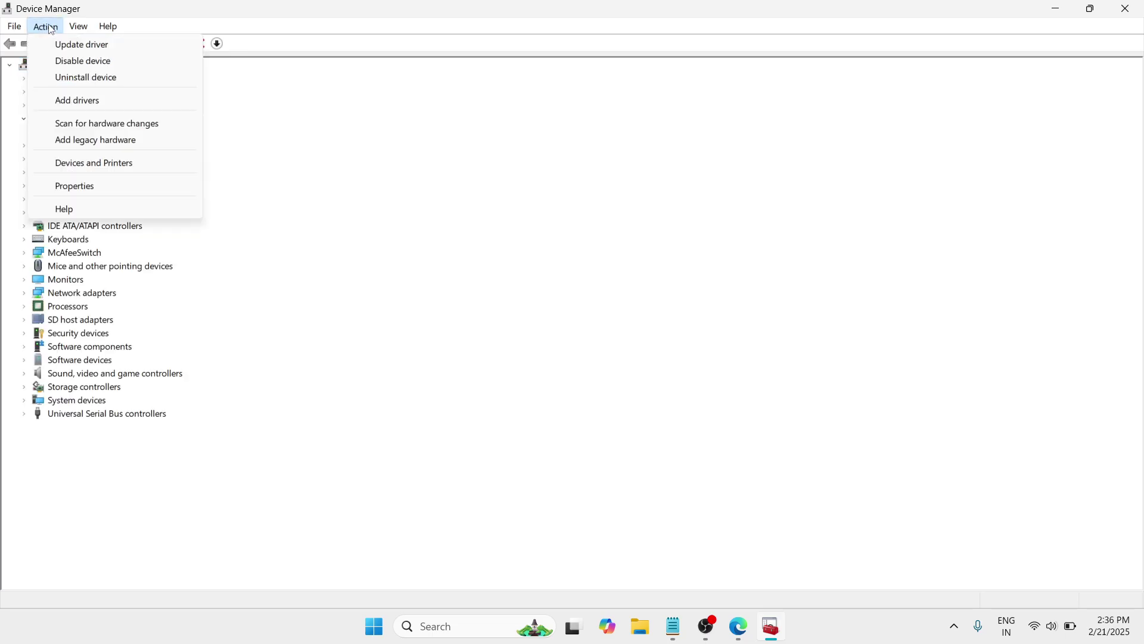
pyautogui.click(59, 125)
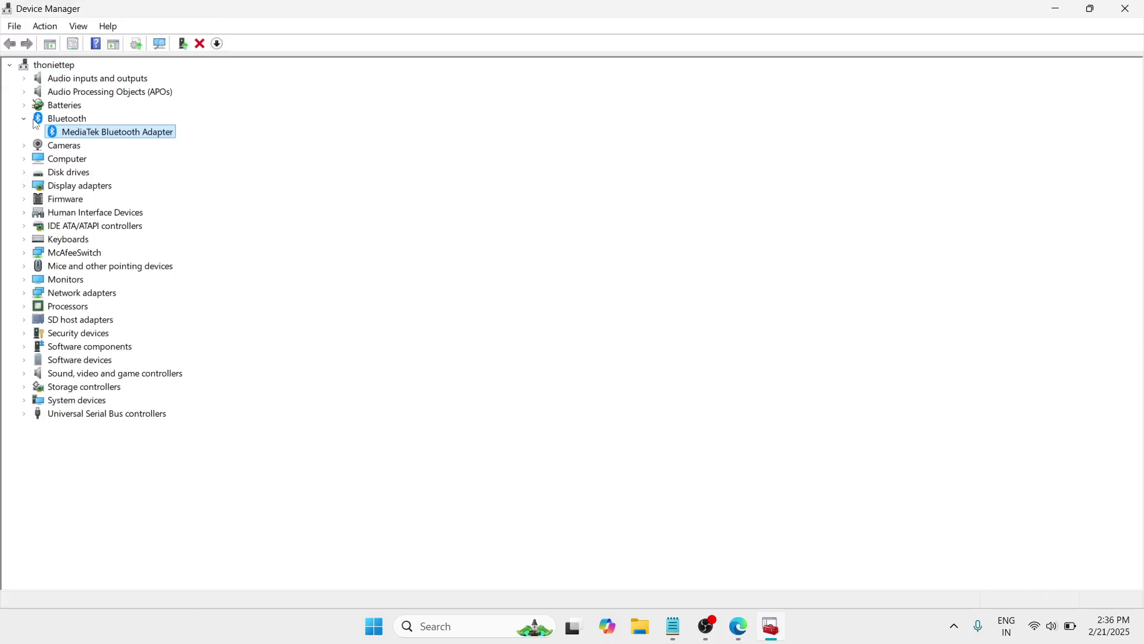
pyautogui.click(25, 118)
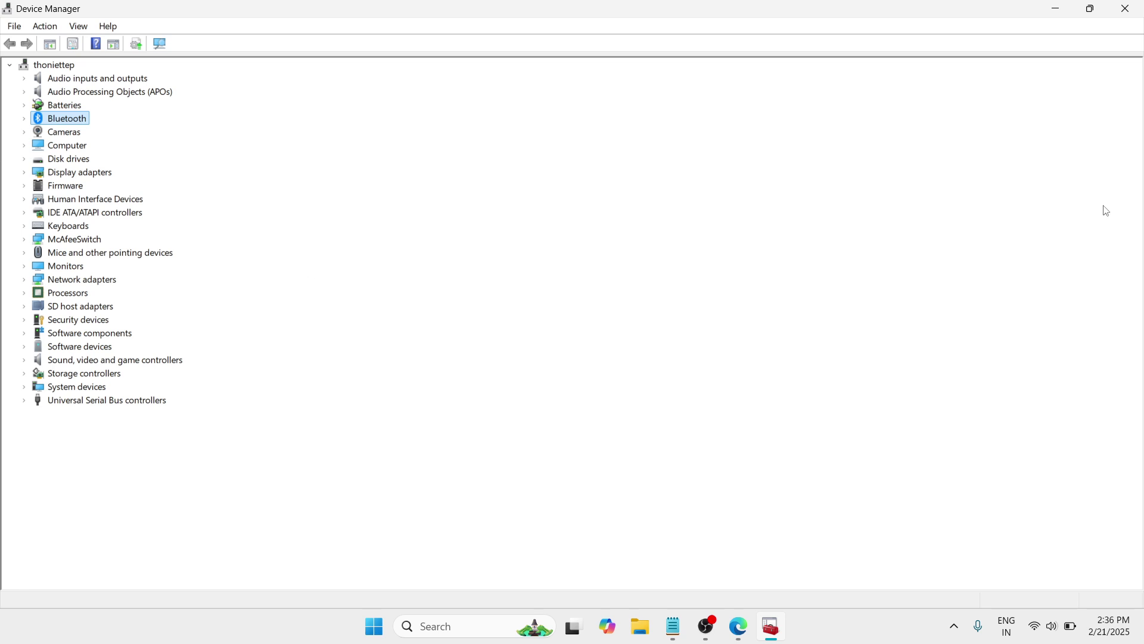
pyautogui.click(1127, 10)
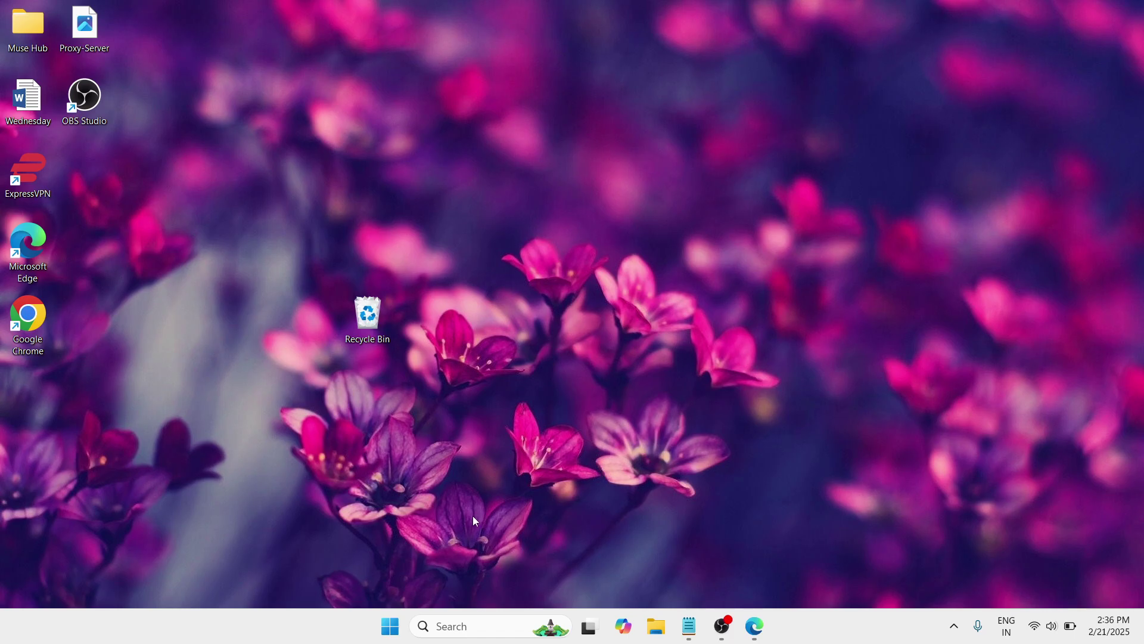
# - Search Windows for "edit power plan", open it and view the advanced power settings, closing that dialog without changes
pyautogui.click(446, 628)
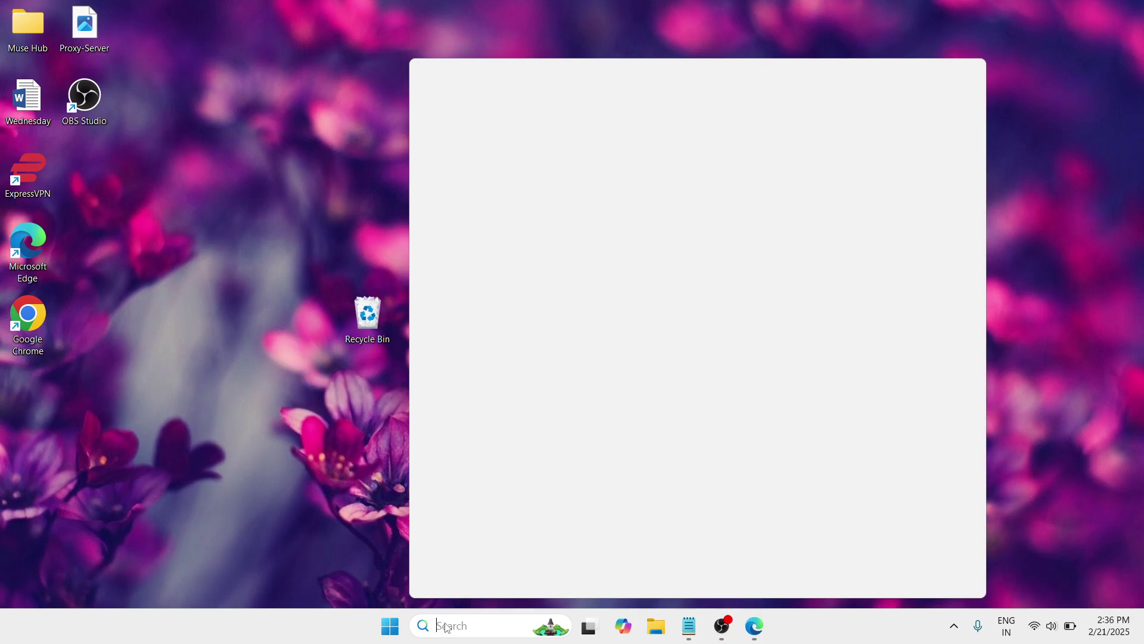
pyautogui.write('edi')
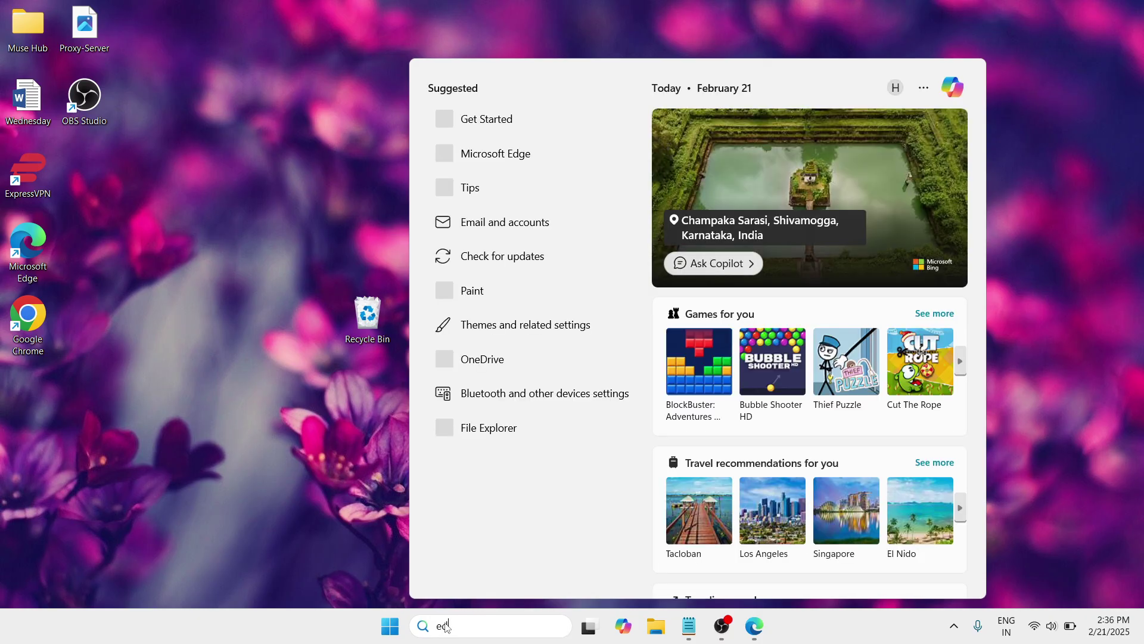
pyautogui.write('t po')
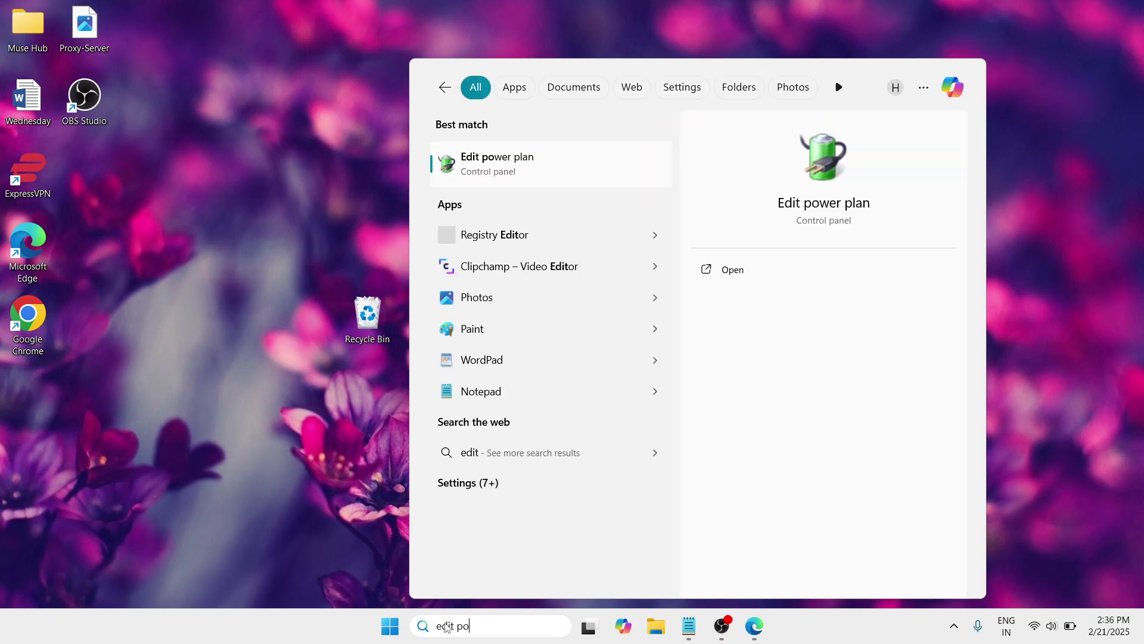
pyautogui.write('wer plan')
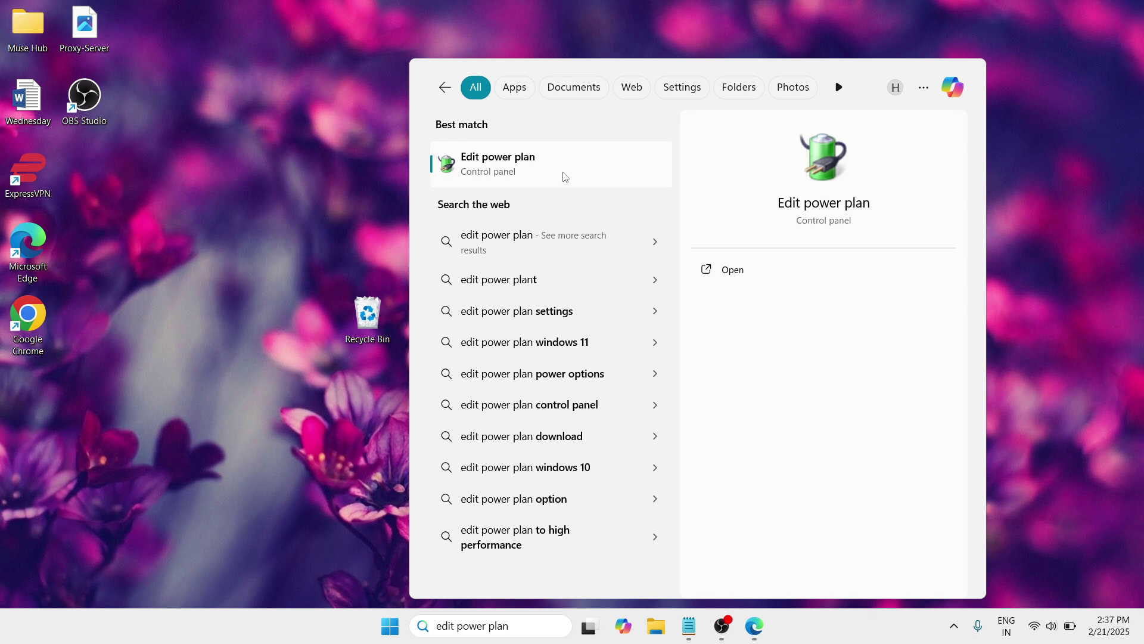
pyautogui.click(740, 275)
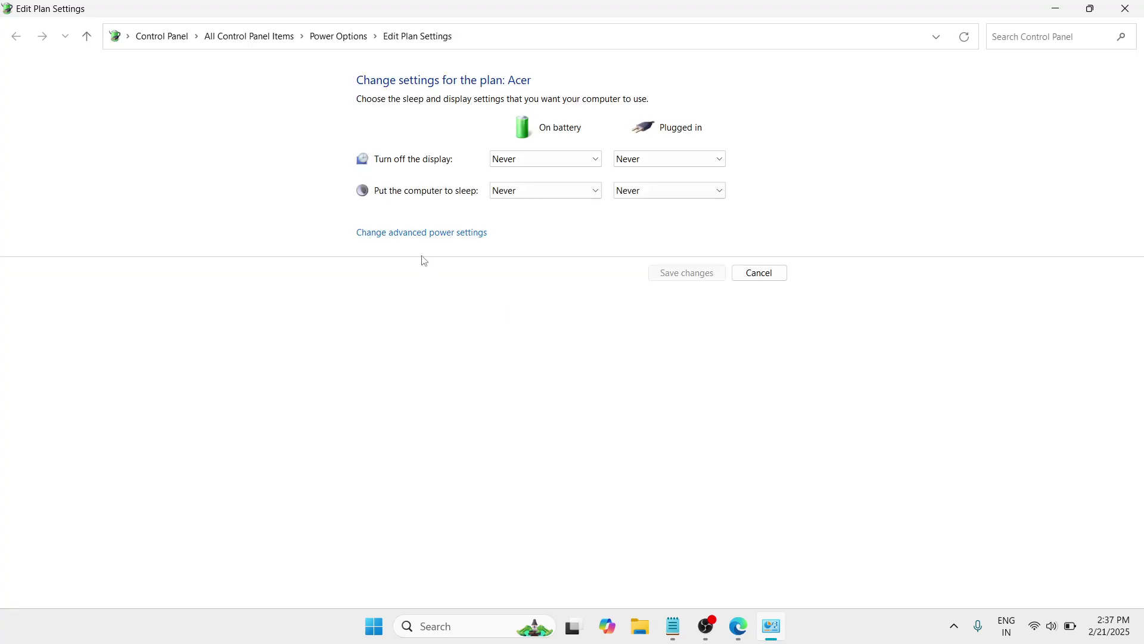
pyautogui.click(421, 233)
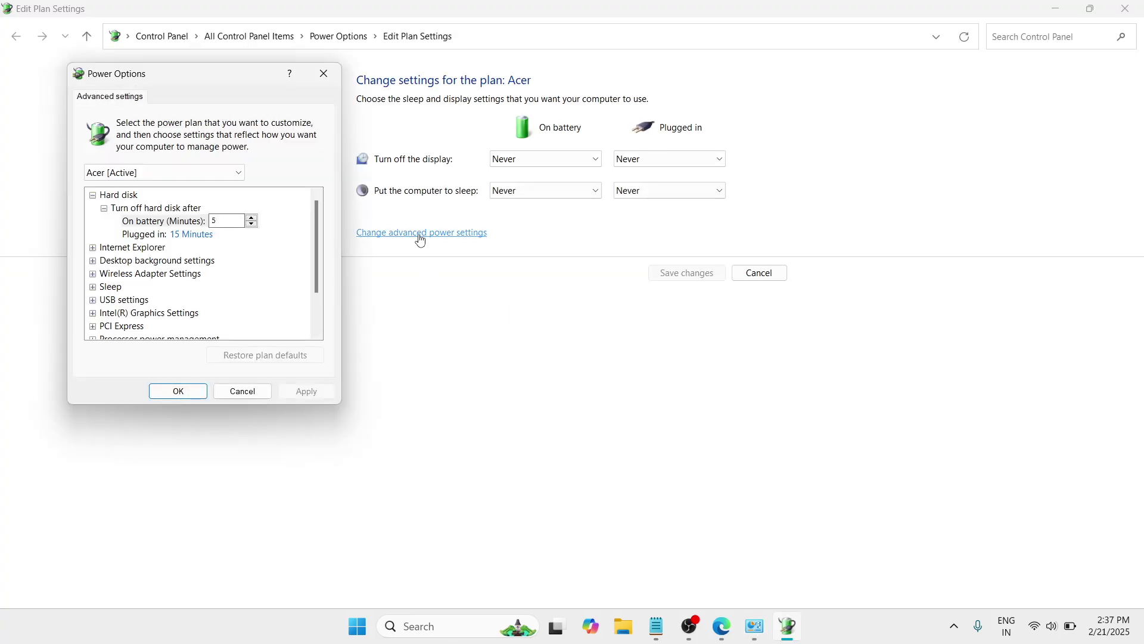
pyautogui.click(322, 75)
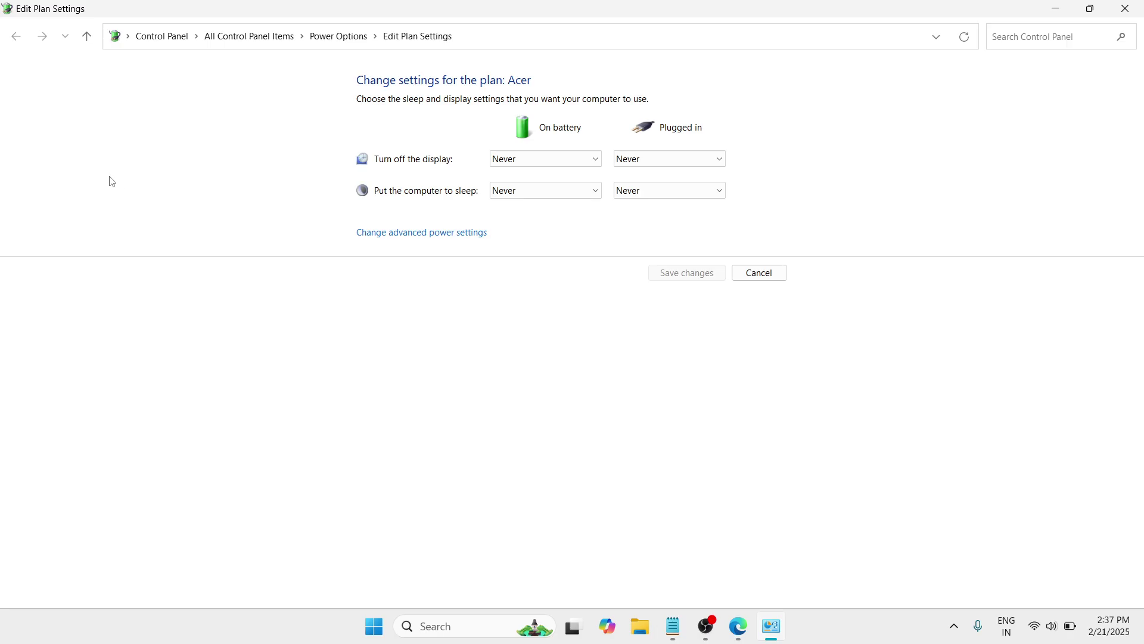
# - In Power Options, open the power button settings, unlock the unavailable settings to check the shutdown options, and close the window
pyautogui.click(87, 37)
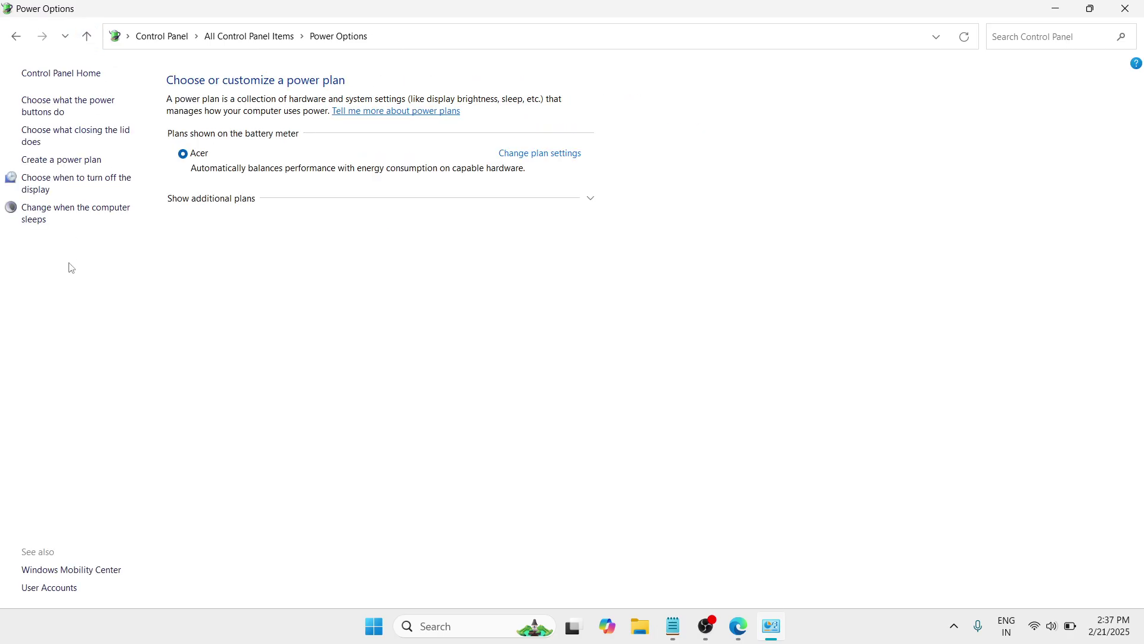
pyautogui.click(73, 106)
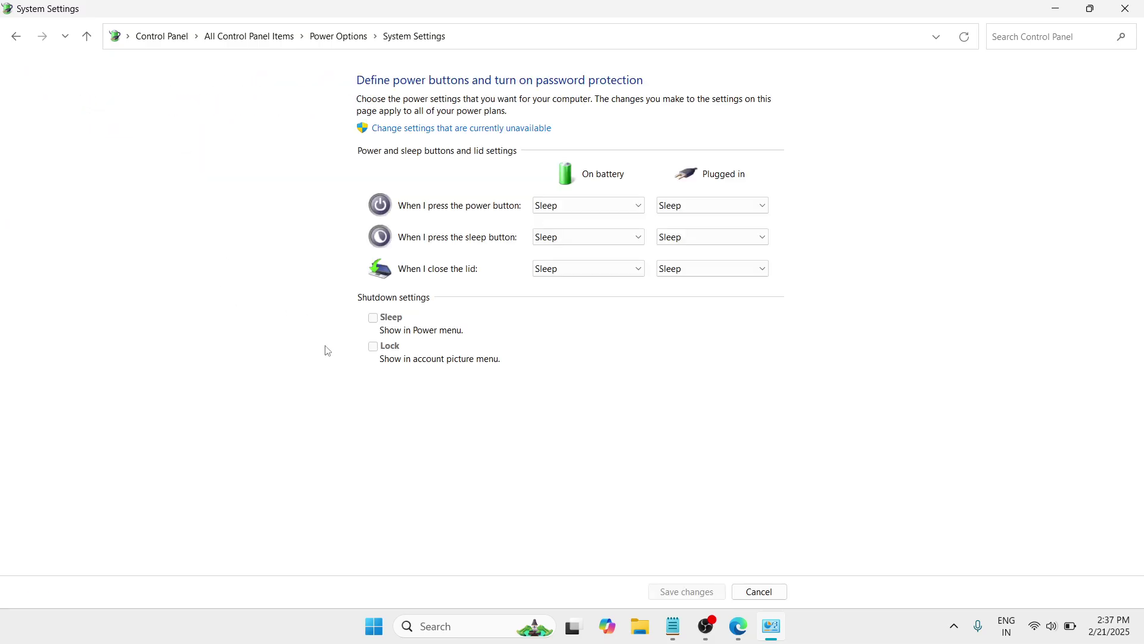
pyautogui.click(428, 130)
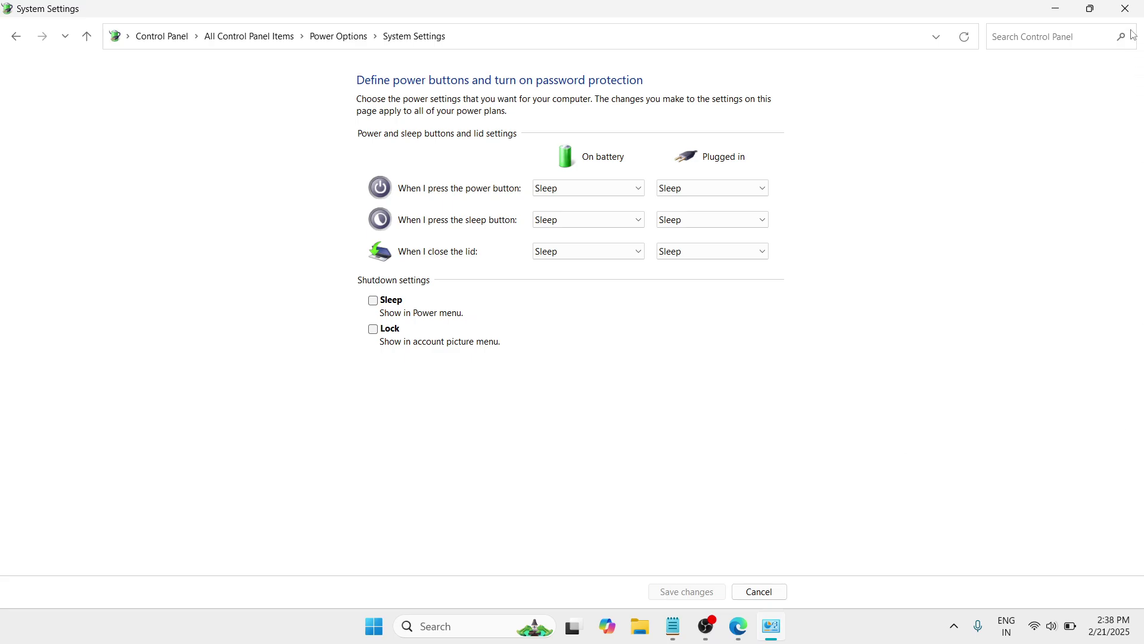
pyautogui.click(1125, 8)
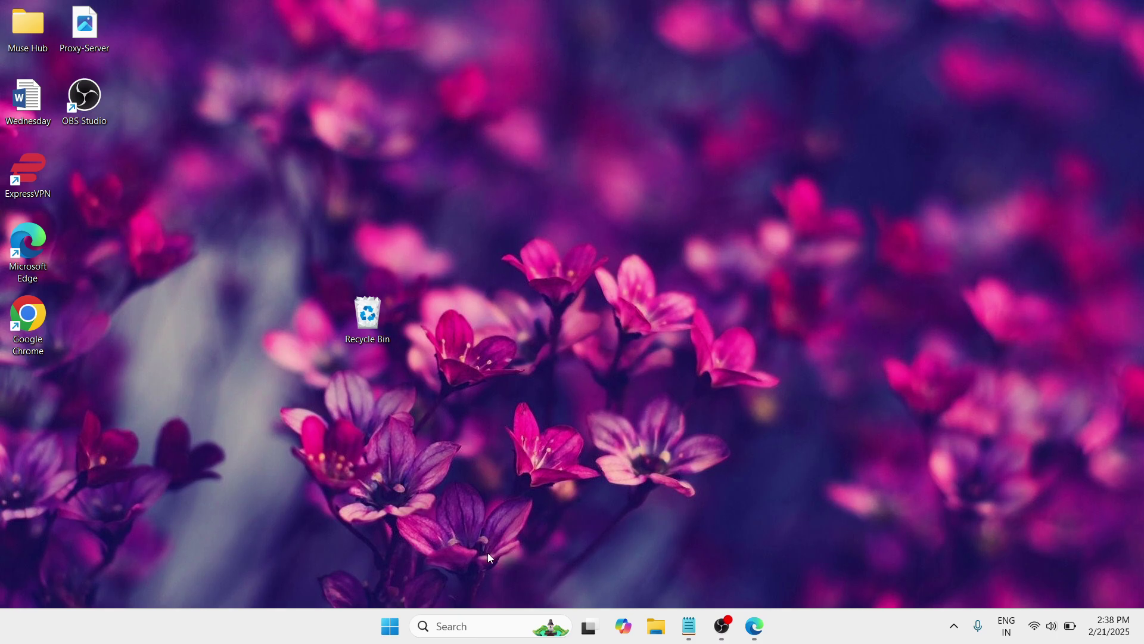
# - Search Windows for "file explorer" and open File Explorer
pyautogui.click(458, 622)
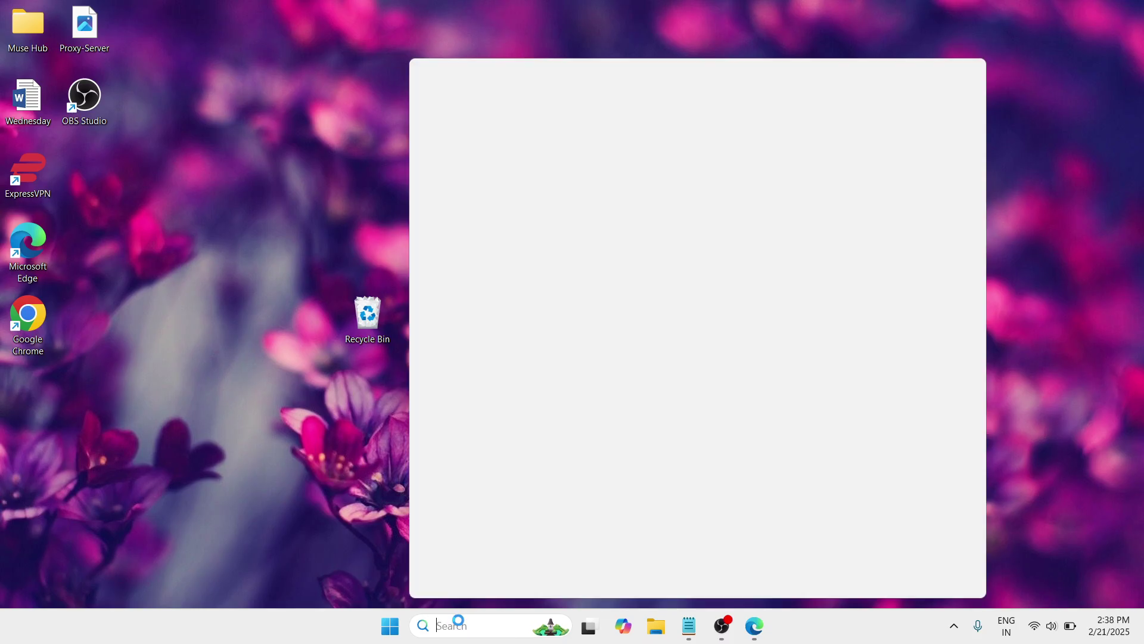
pyautogui.write('file')
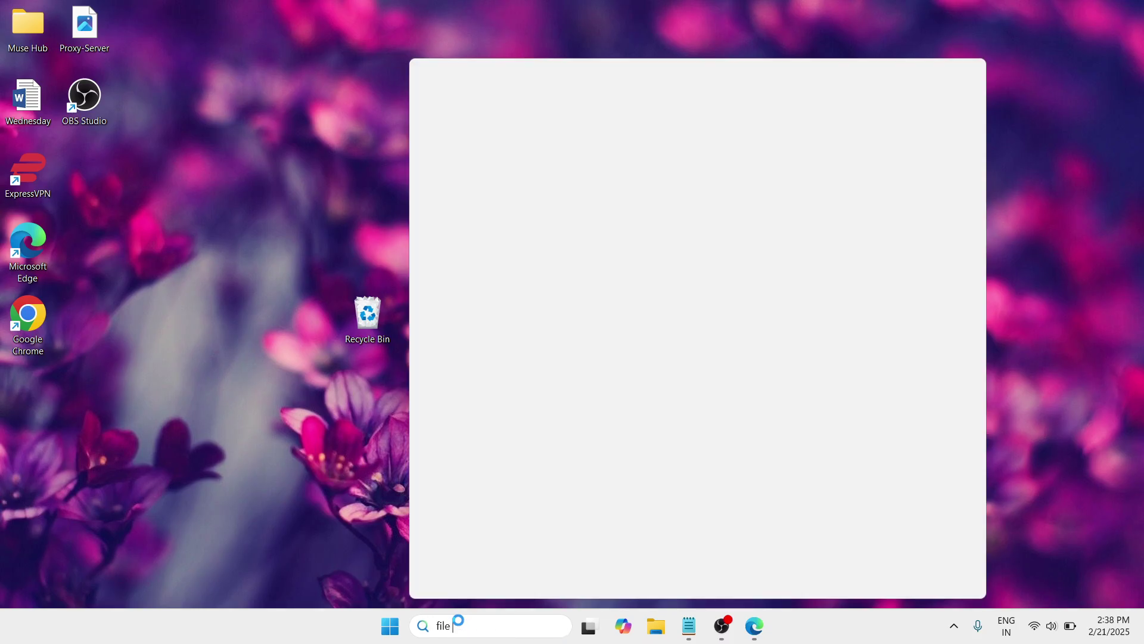
pyautogui.write(' explorer')
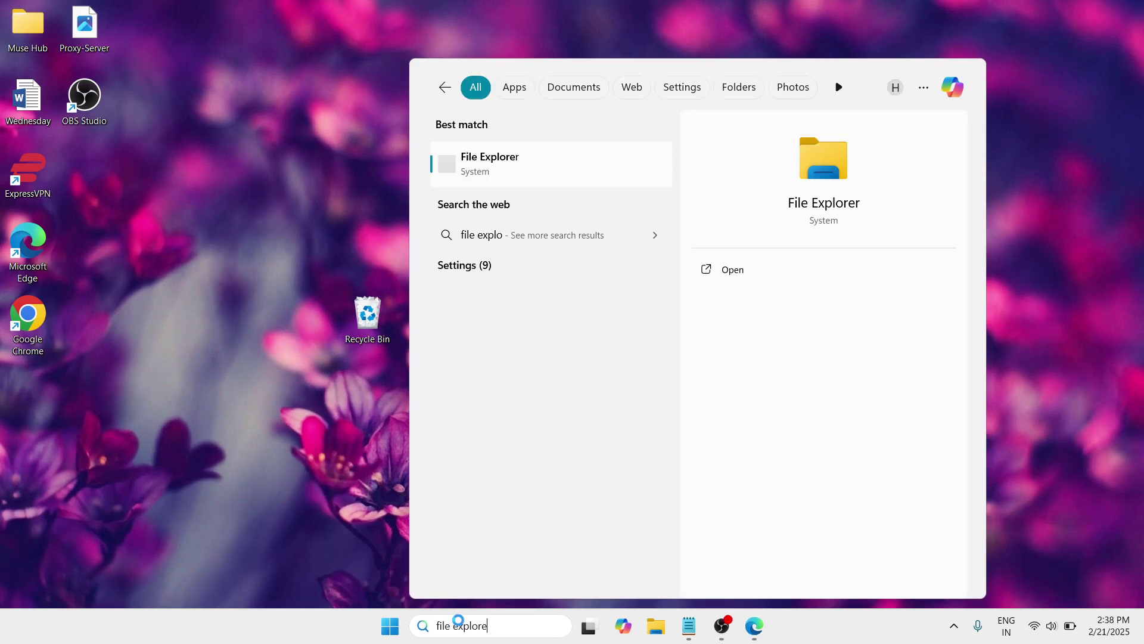
pyautogui.click(739, 276)
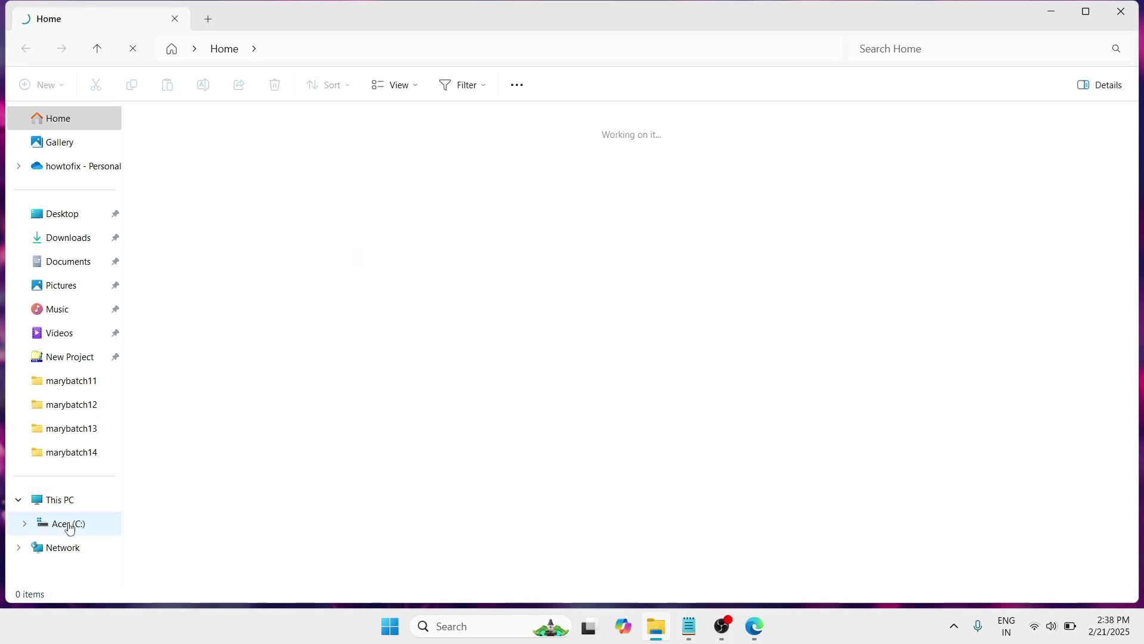
# - Open the System32 folder inside the Windows folder on drive C
pyautogui.click(69, 525)
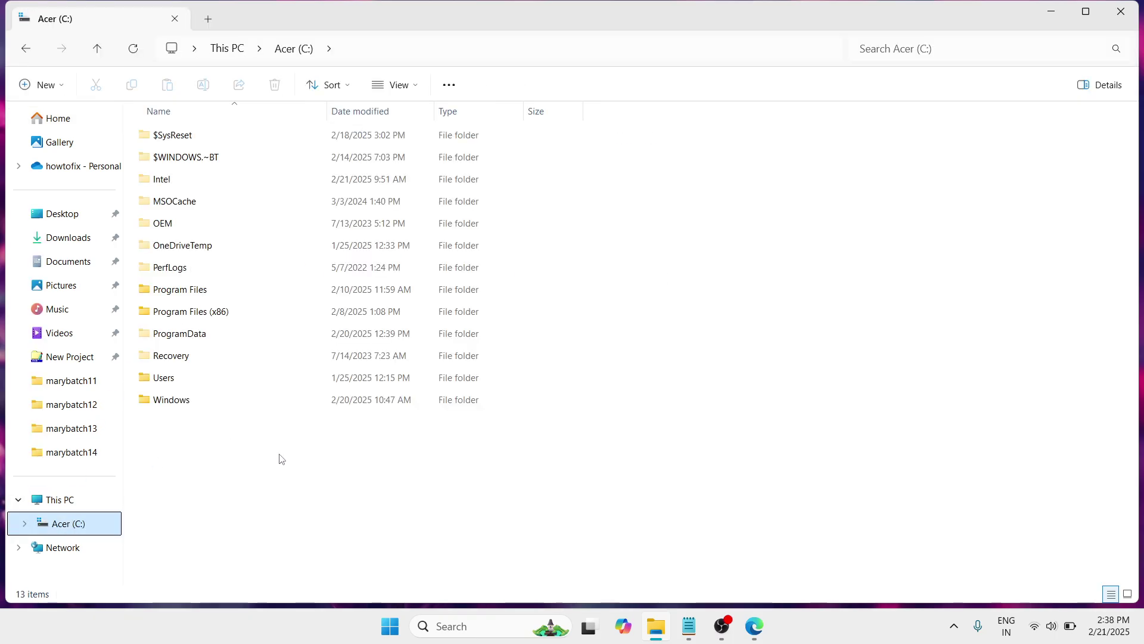
pyautogui.doubleClick(265, 405)
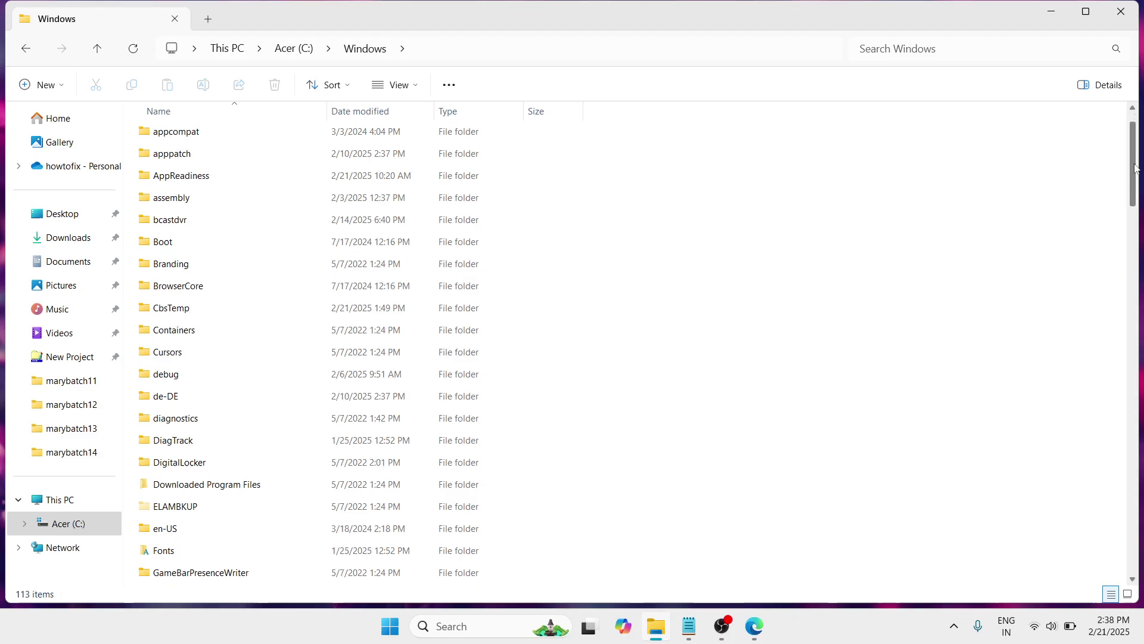
pyautogui.scroll(-6, 1142, 241)
pyautogui.scroll(-9, 1142, 241)
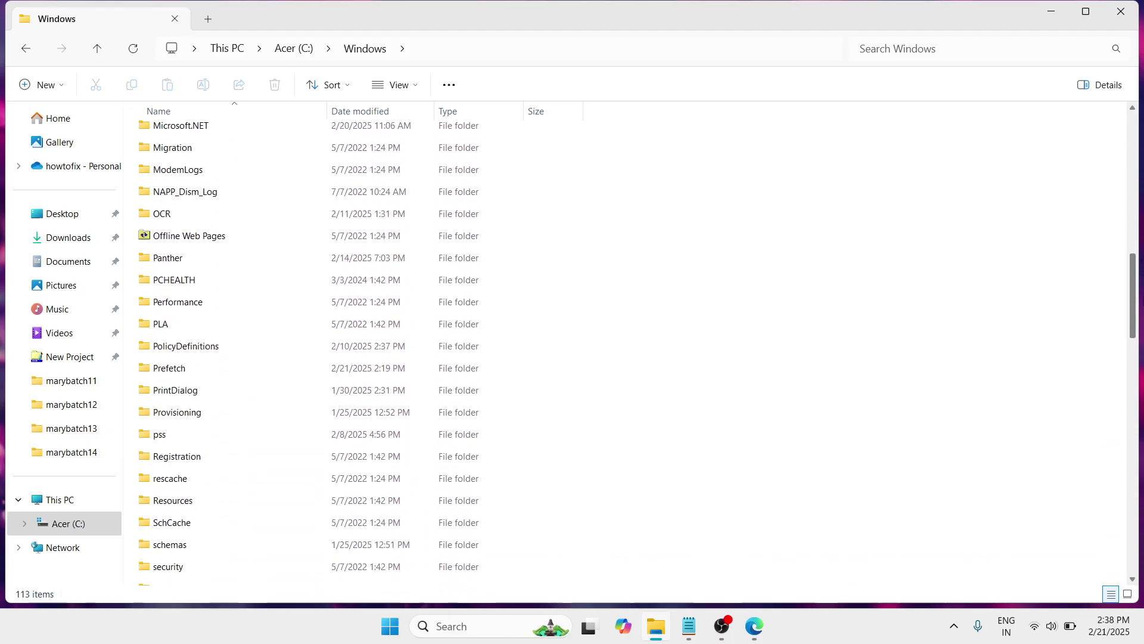
pyautogui.scroll(-3, 1143, 241)
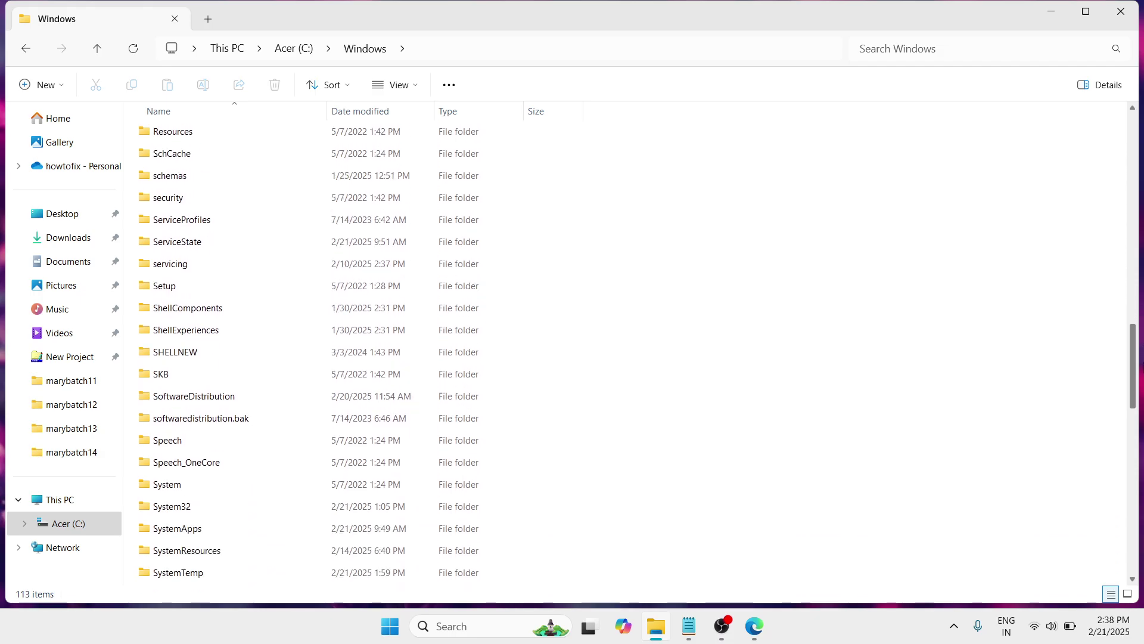
pyautogui.doubleClick(329, 468)
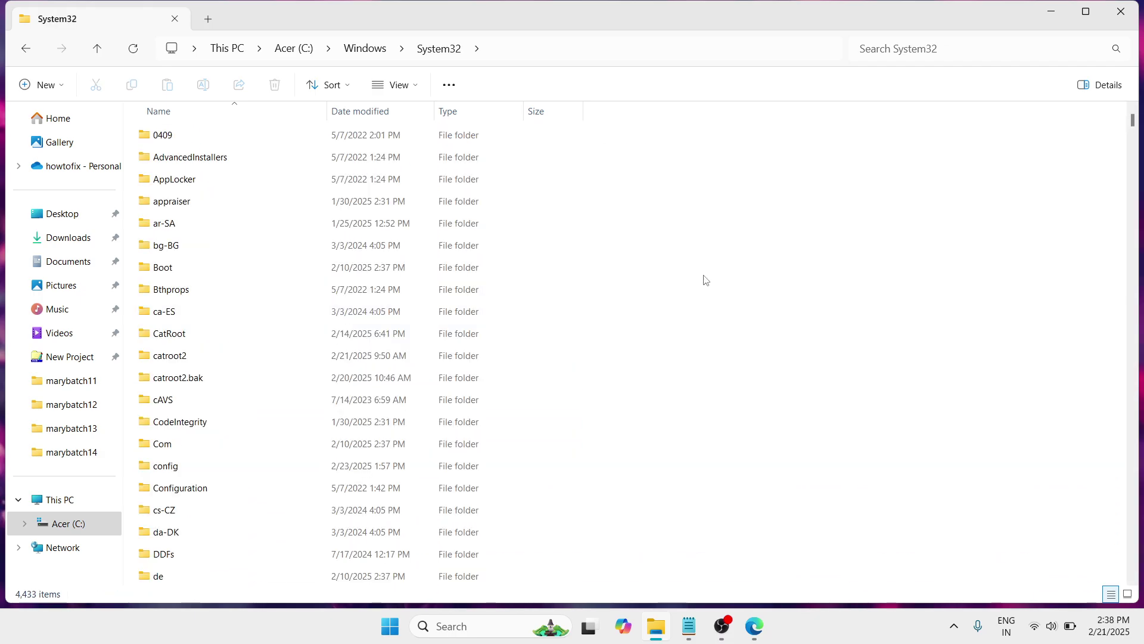
# - Search the System32 folder for "fsqu" and copy the fsquirt application from the results
pyautogui.click(938, 51)
pyautogui.write('fs')
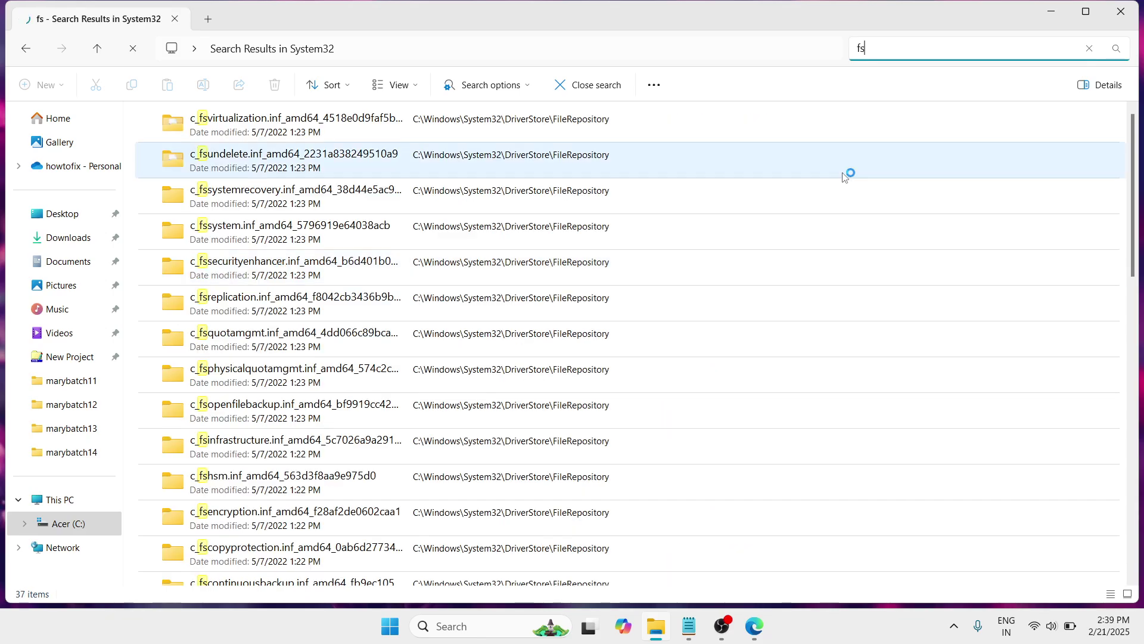
pyautogui.write('qu')
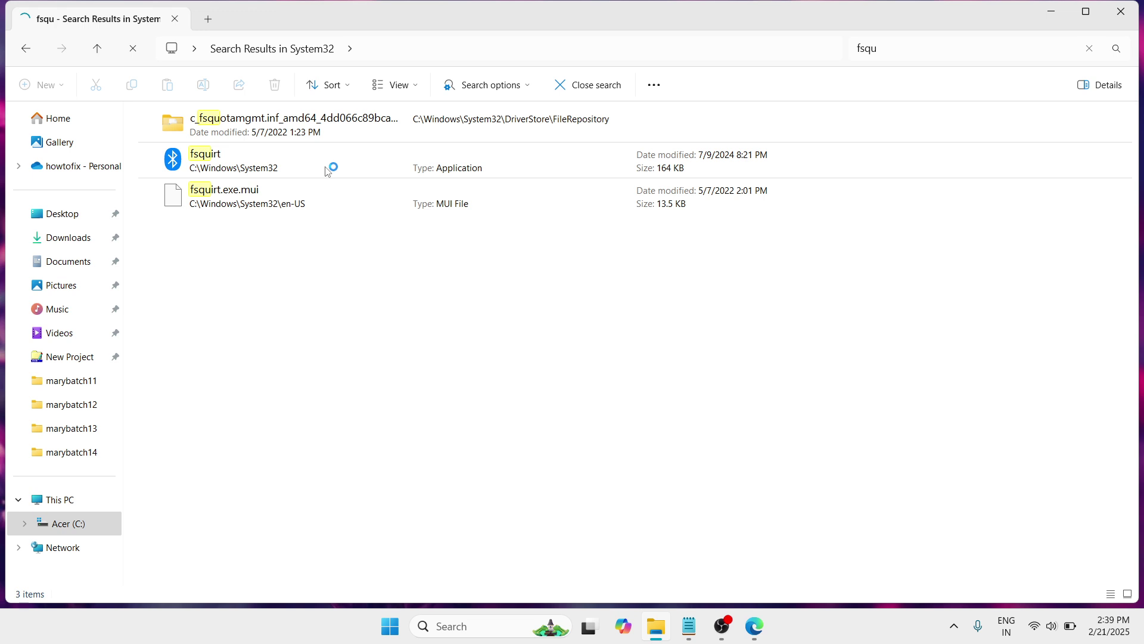
pyautogui.rightClick(326, 171)
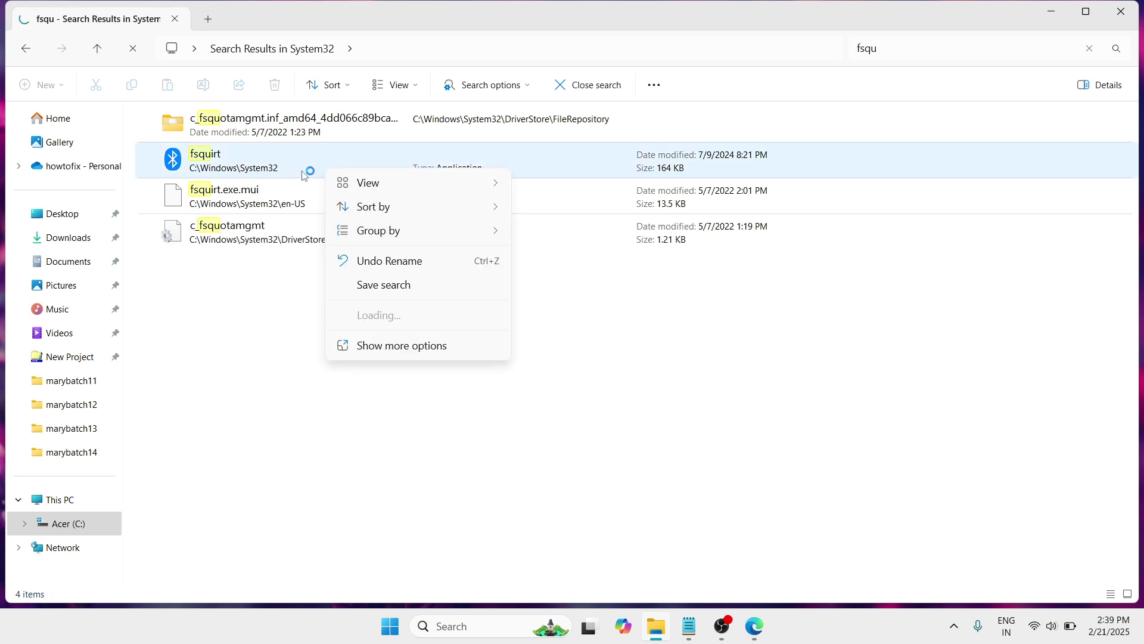
pyautogui.click(310, 164)
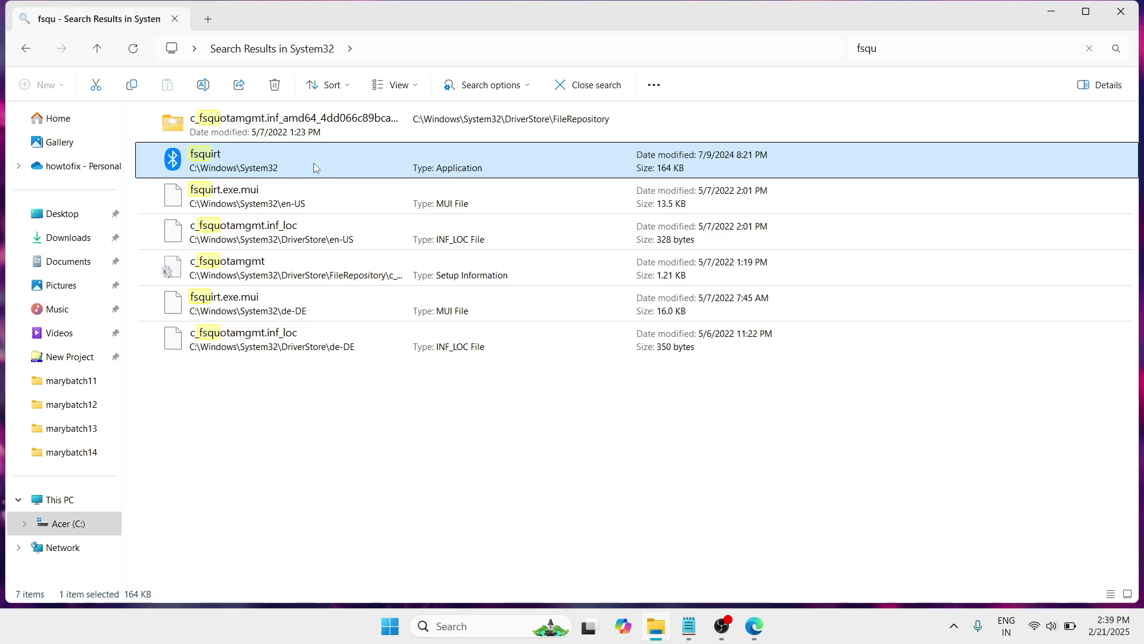
pyautogui.hotkey('ctrl', 'e')
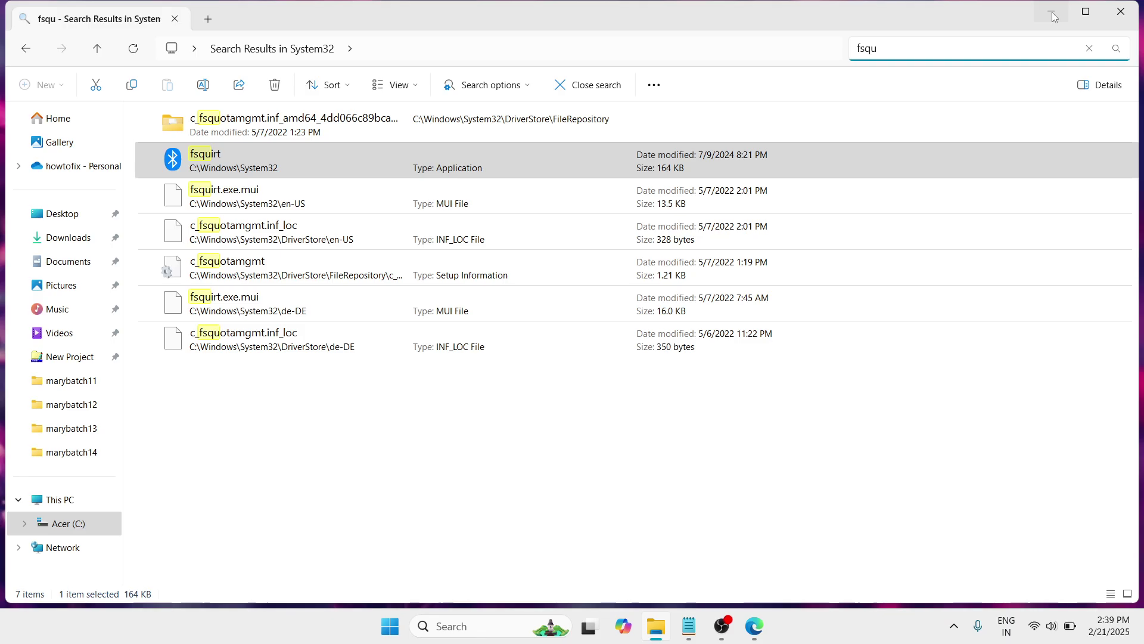
# - Paste fsquirt onto the desktop, set apart from the other icons, and launch it for Bluetooth file transfer
pyautogui.press('super+d')
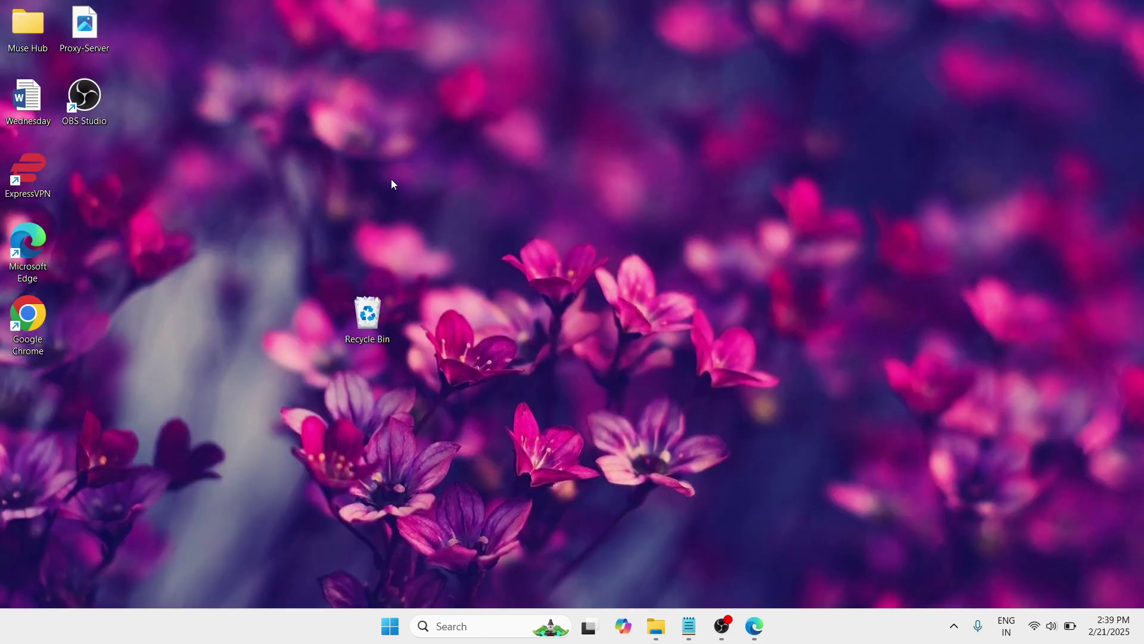
pyautogui.rightClick(393, 184)
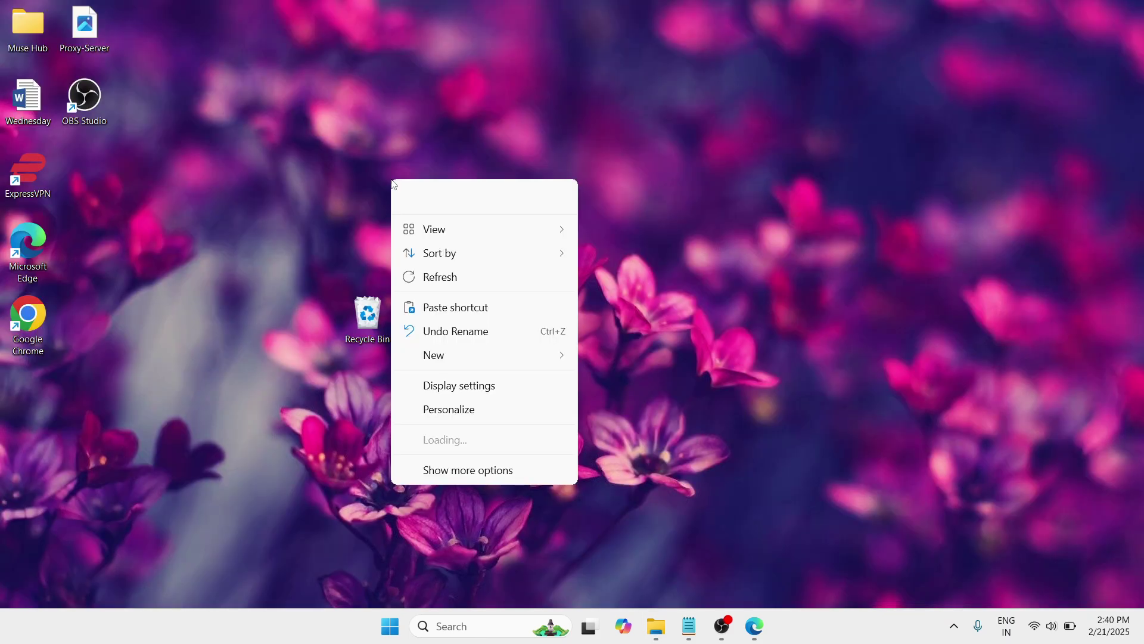
pyautogui.click(409, 200)
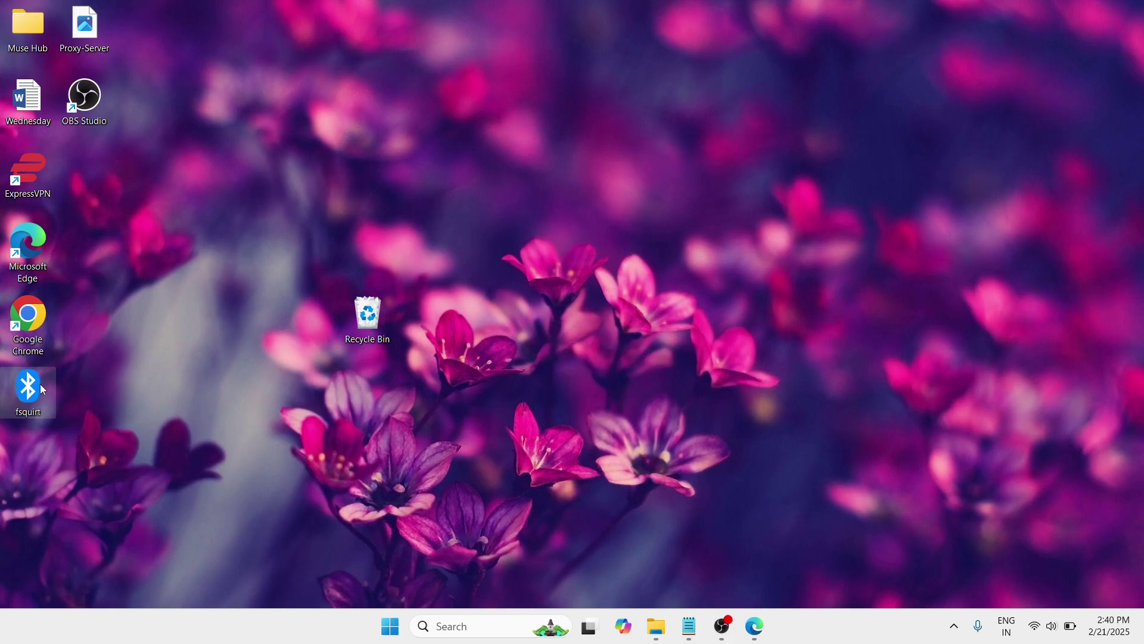
pyautogui.moveTo(41, 389); pyautogui.dragTo(203, 245)
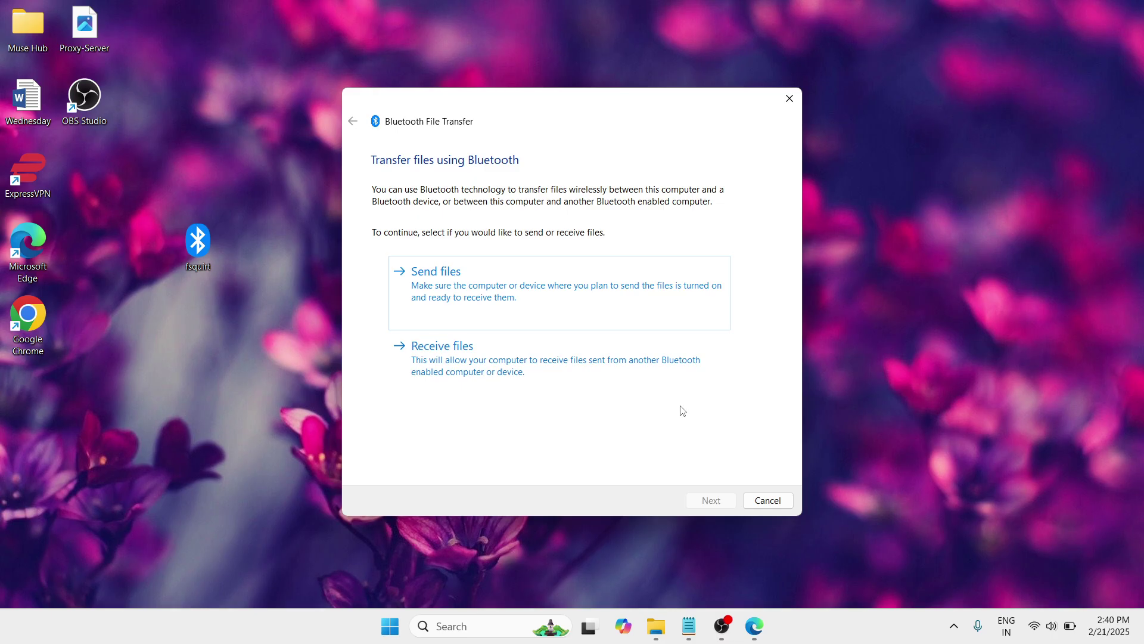
pyautogui.click(707, 625)
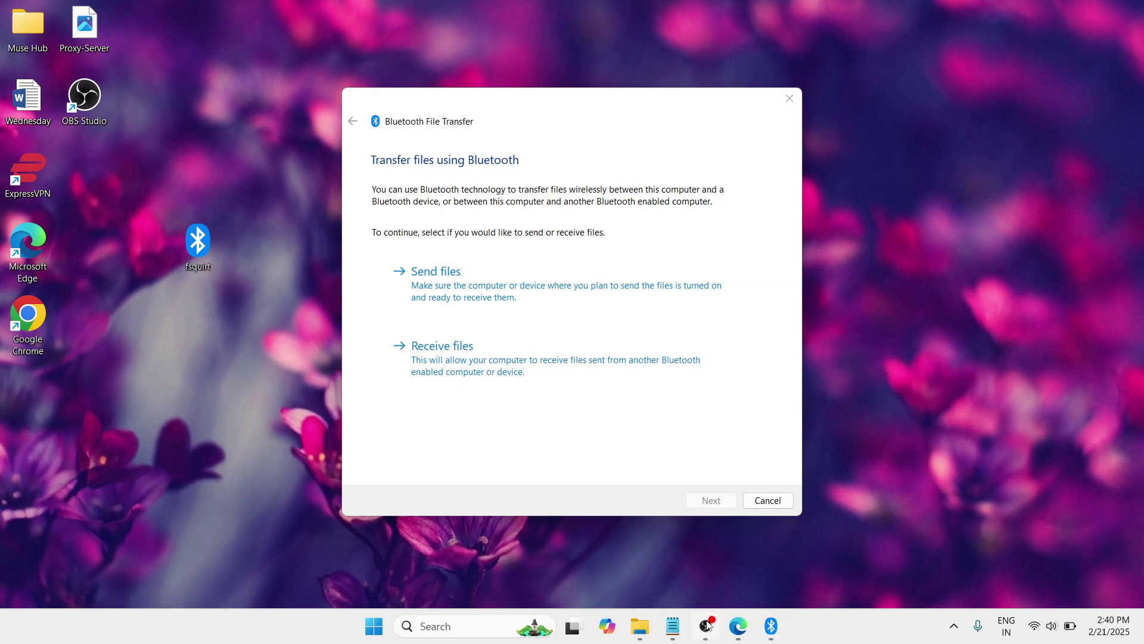